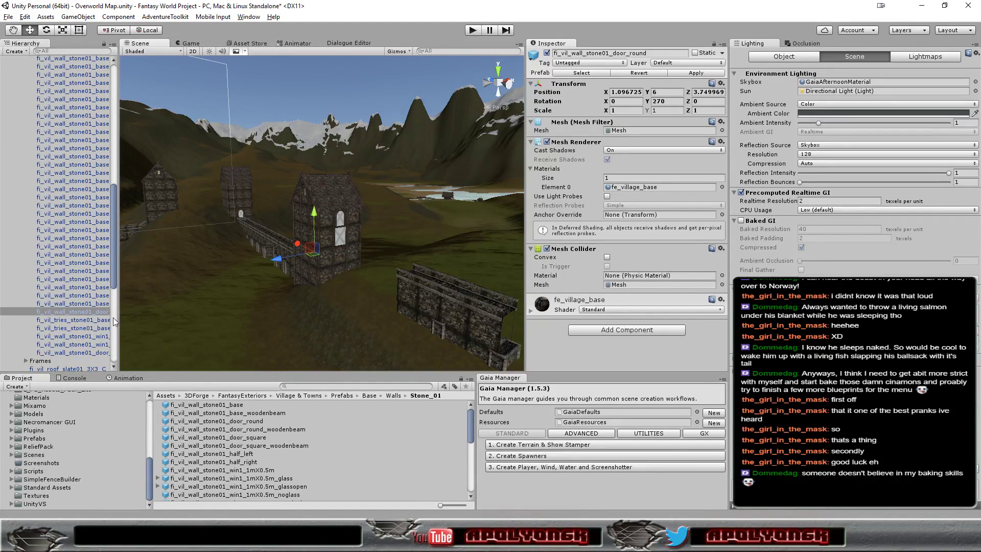
- Collapse the tower's Walls group and select DoubleWallArch (17) and (18) together
scroll(112, 307, down, 3)
drag(113, 305, 110, 132)
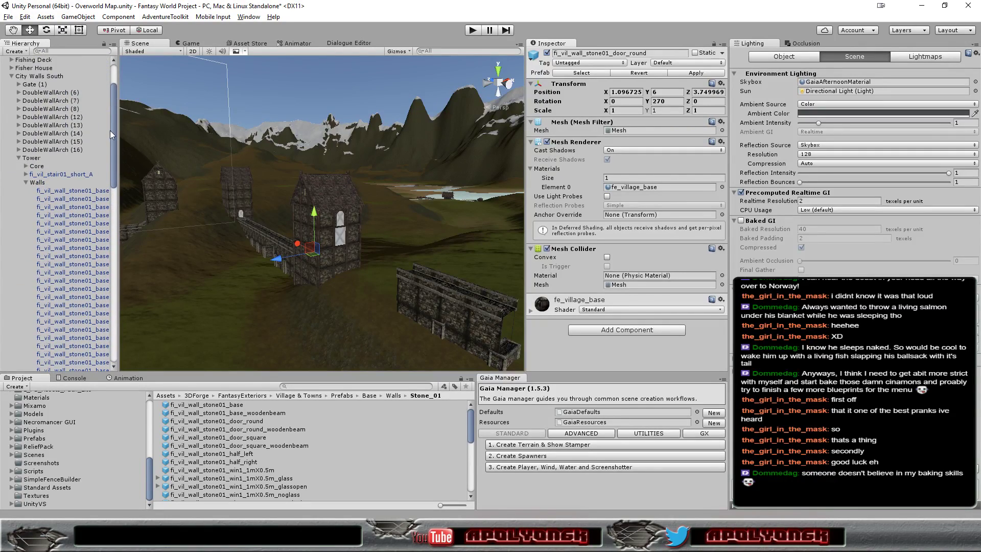
click(27, 183)
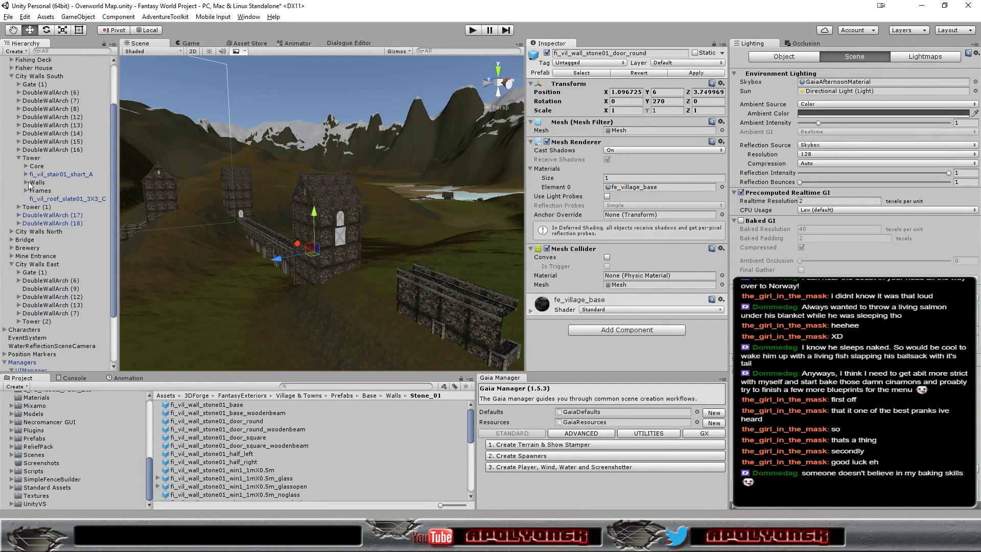
click(66, 215)
shift+click(63, 226)
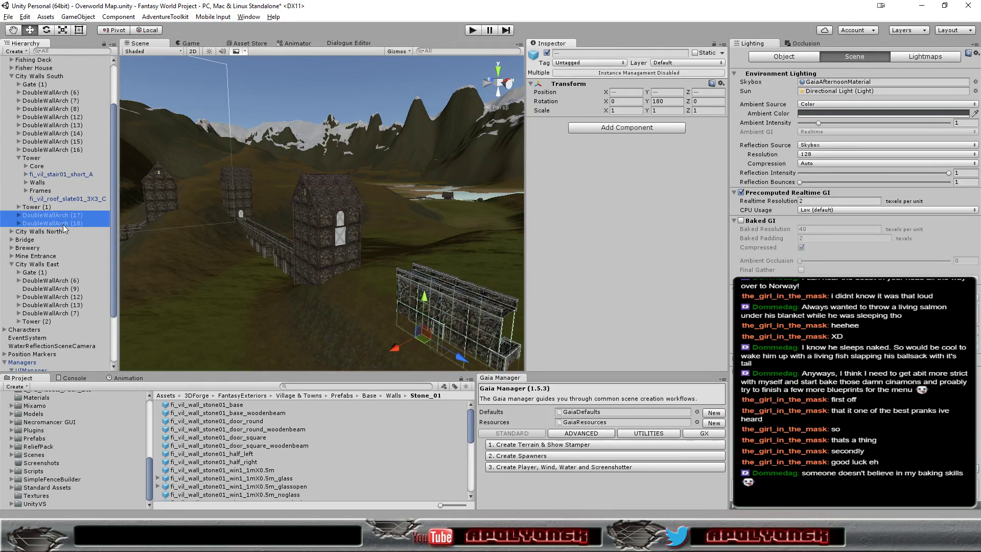
- Move both arches back along Z and up in Y to line up with the wall
drag(466, 359, 379, 300)
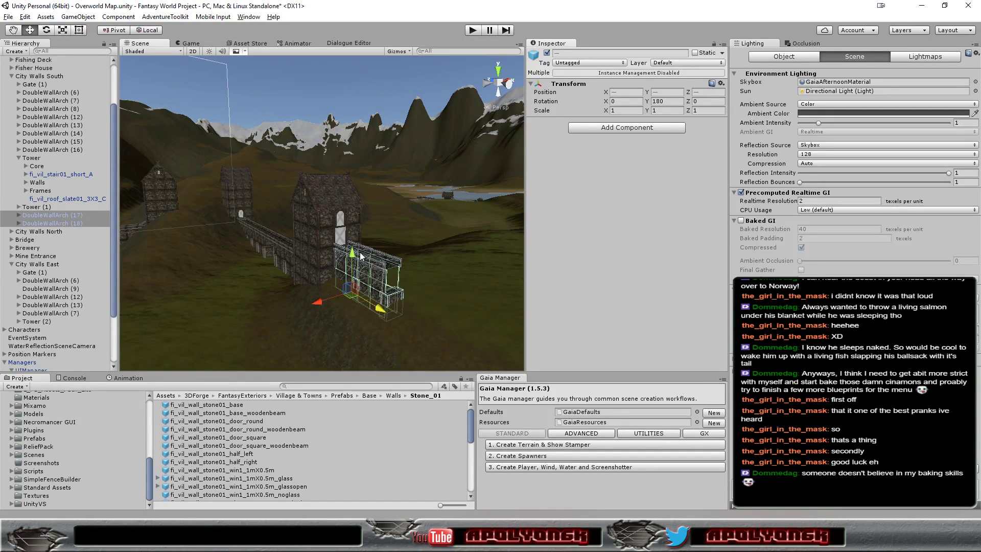
drag(361, 255, 355, 236)
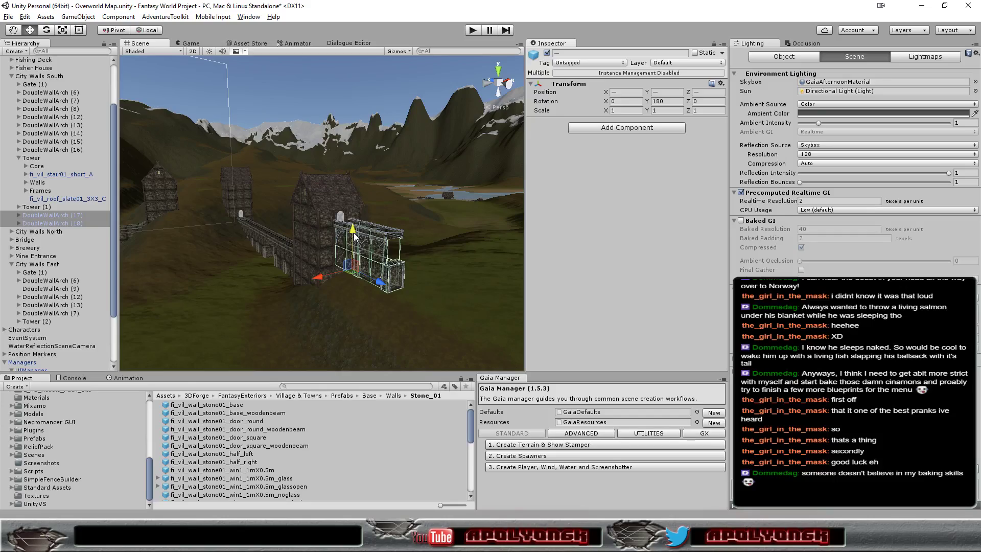
scroll(425, 282, up, 5)
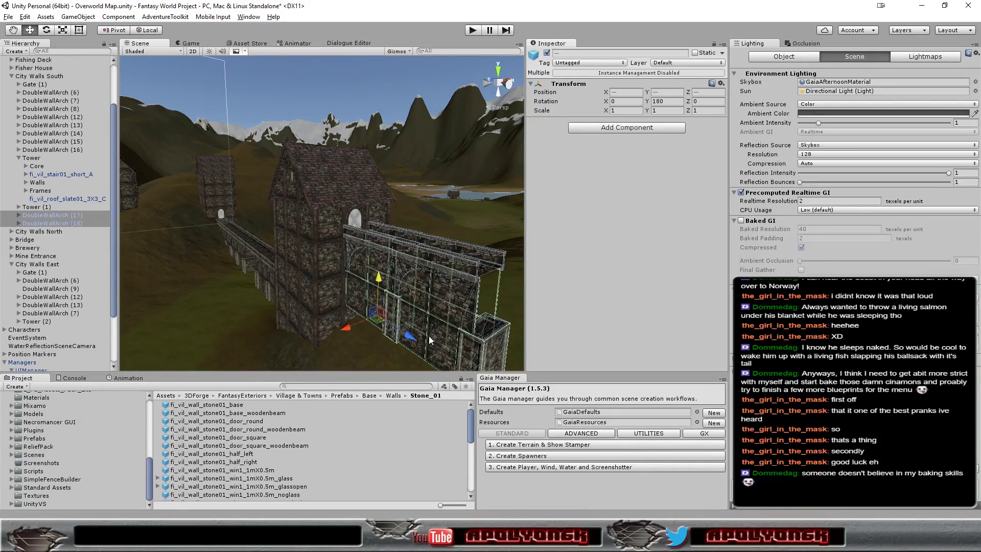
mouse_move(428, 336)
alt+mouse_down()
mouse_move(526, 302)
mouse_move(474, 347)
mouse_move(402, 259)
mouse_move(410, 301)
mouse_move(451, 307)
mouse_move(242, 378)
mouse_move(418, 281)
alt+mouse_up()
scroll(418, 281, up, 3)
scroll(418, 281, up, 3)
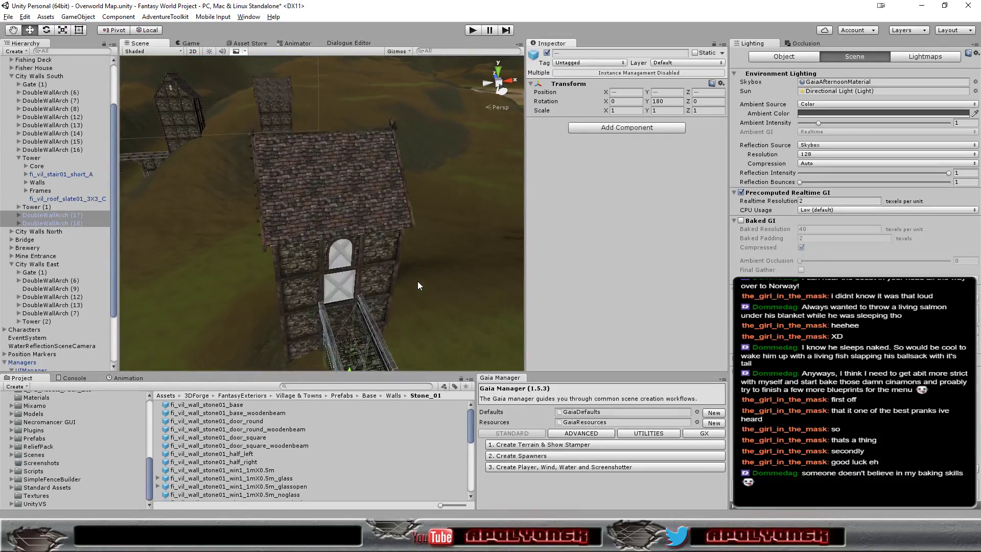
scroll(418, 282, up, 3)
scroll(418, 282, up, 3)
- Lower the round door piece to Position Y 9, below the framed window, and check it from the side
alt+drag(419, 283, 406, 208)
click(404, 207)
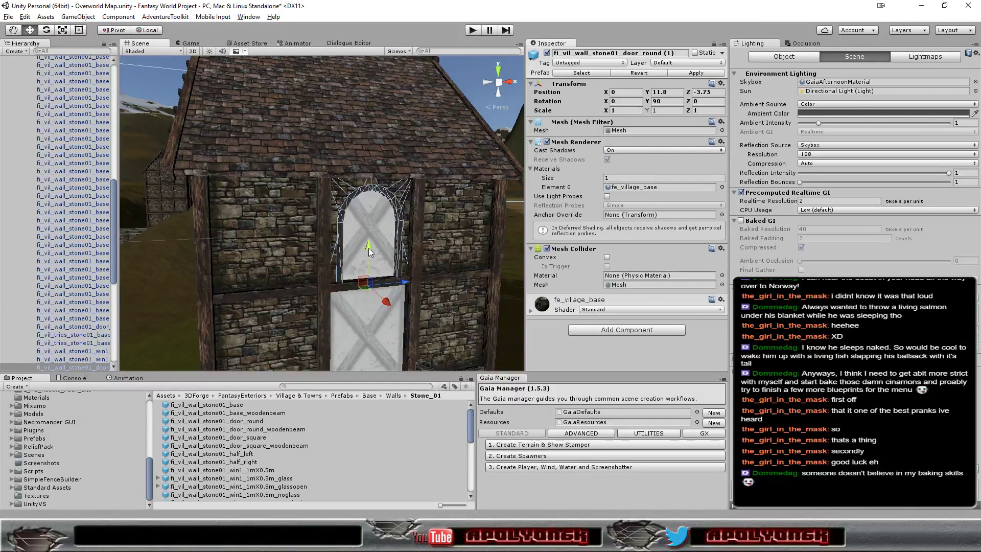
drag(369, 248, 366, 353)
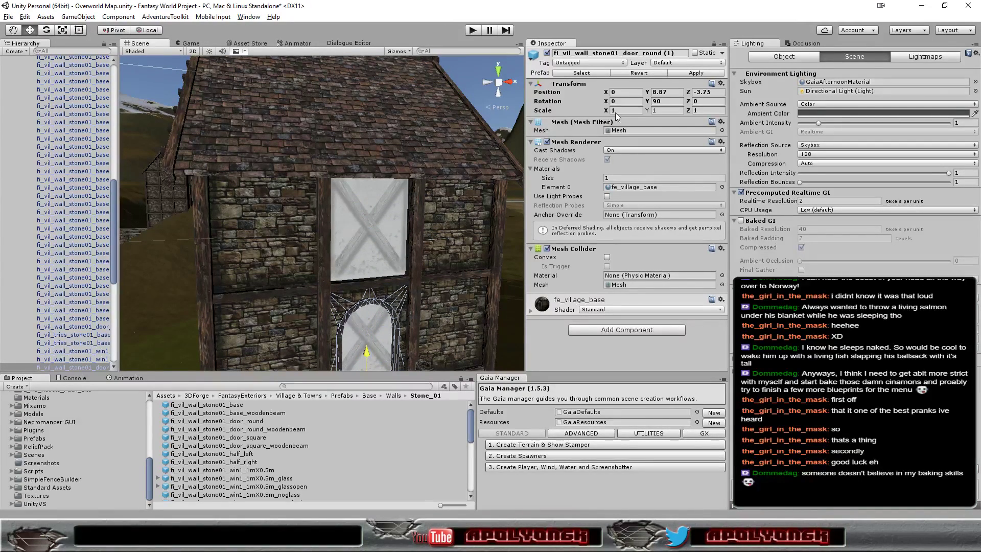
text(9)
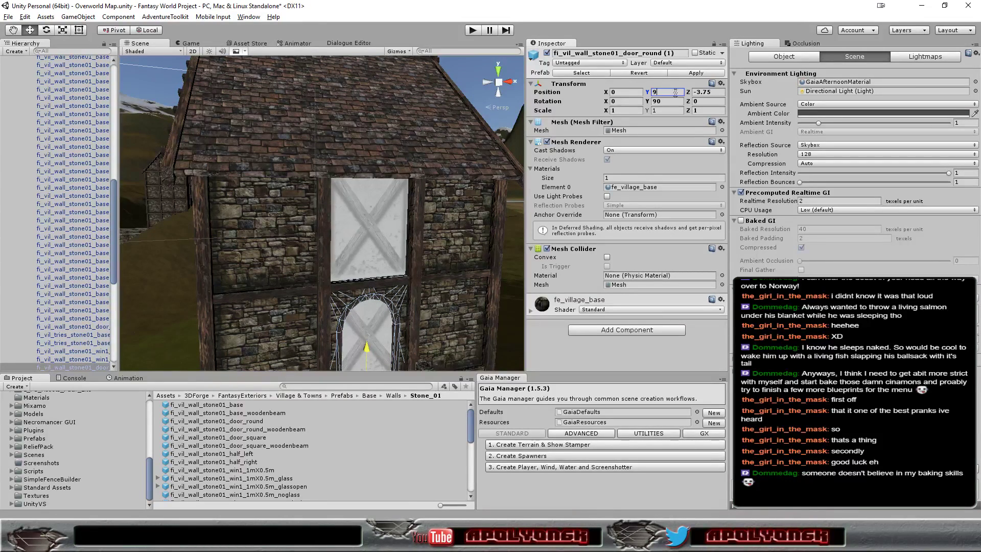
scroll(444, 286, down, 5)
scroll(408, 342, down, 3)
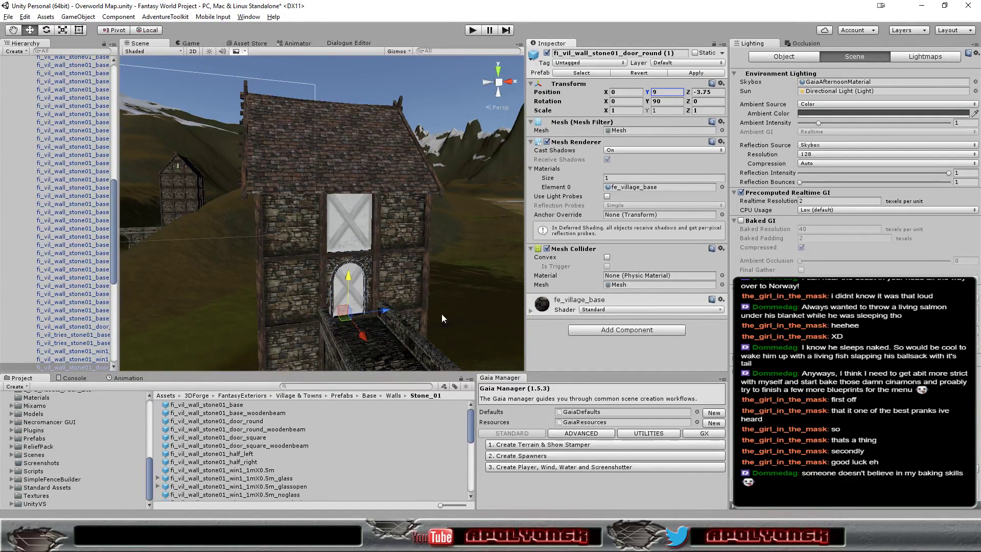
mouse_move(448, 287)
alt+mouse_down()
mouse_move(597, 276)
mouse_move(596, 254)
alt+mouse_up()
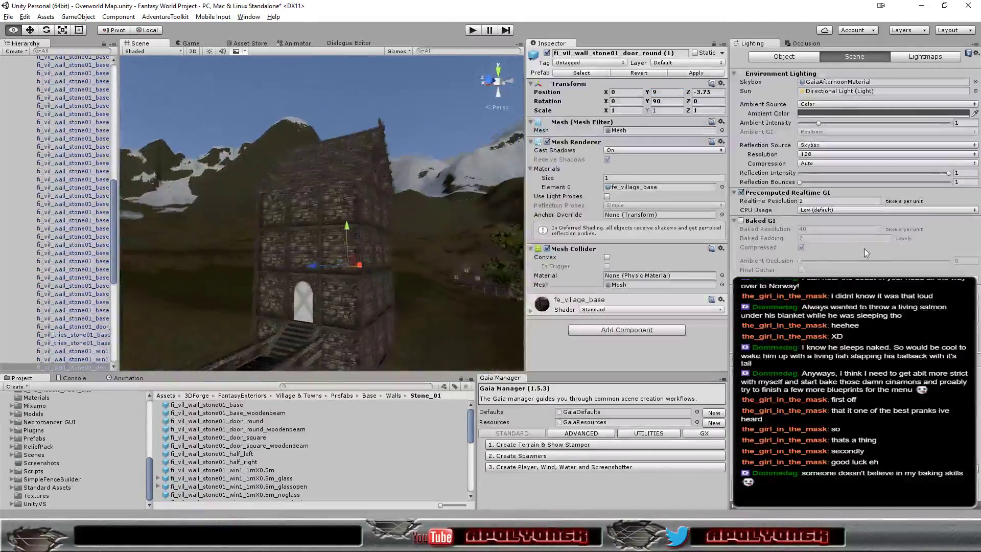
scroll(409, 275, down, 3)
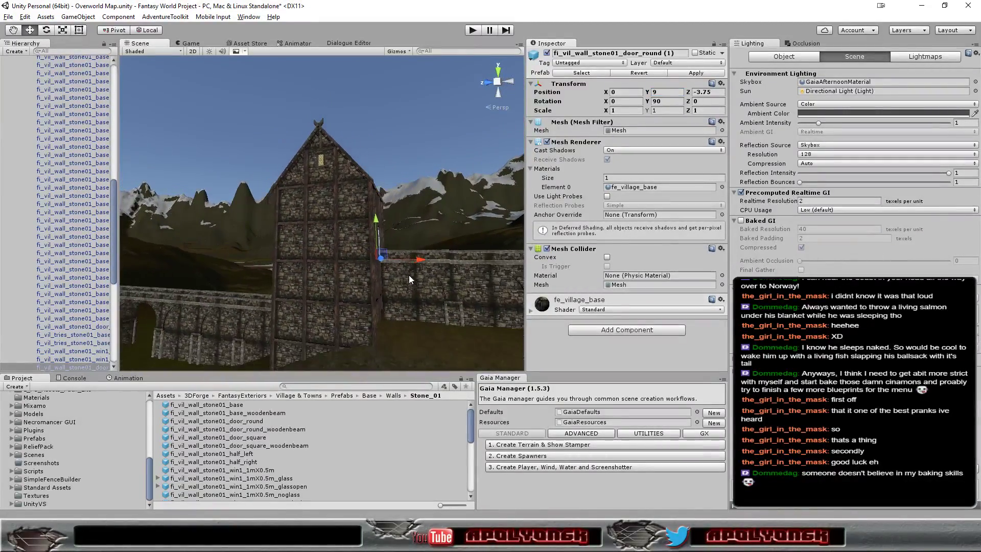
scroll(409, 275, down, 3)
mouse_move(409, 275)
alt+mouse_down()
mouse_move(472, 313)
mouse_move(258, 301)
mouse_move(286, 347)
mouse_move(419, 339)
mouse_move(272, 363)
alt+mouse_up()
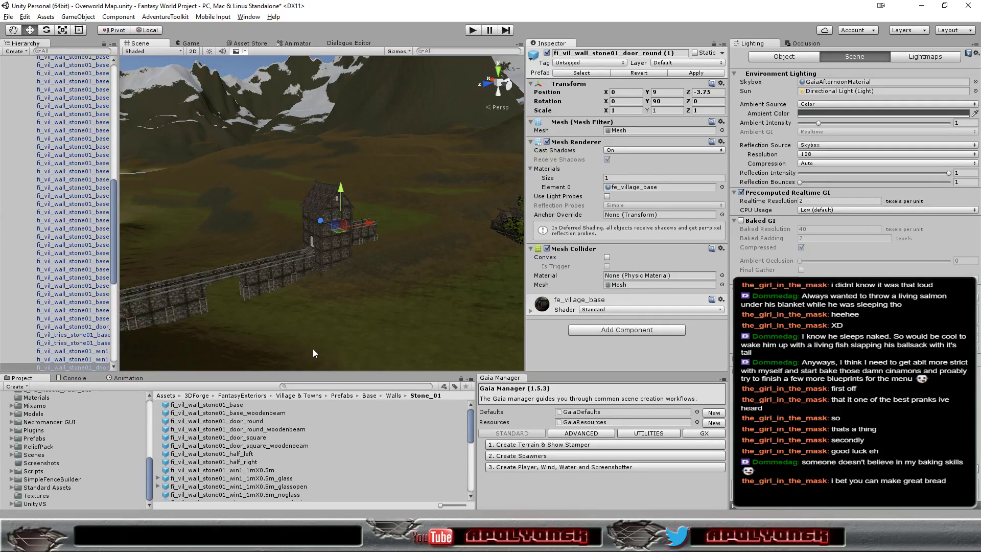
mouse_move(312, 349)
alt+mouse_down()
mouse_move(67, 371)
mouse_move(652, 375)
mouse_move(226, 377)
mouse_move(56, 448)
mouse_move(702, 418)
alt+mouse_up()
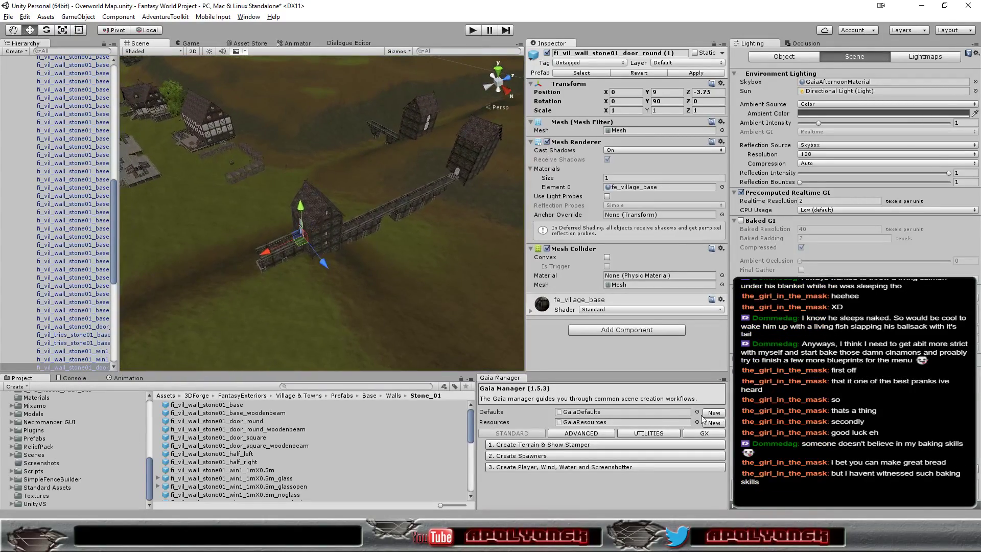
scroll(424, 281, up, 5)
mouse_move(424, 284)
alt+mouse_down()
mouse_move(438, 209)
mouse_move(765, 254)
mouse_move(381, 196)
mouse_move(415, 238)
mouse_move(425, 277)
alt+mouse_up()
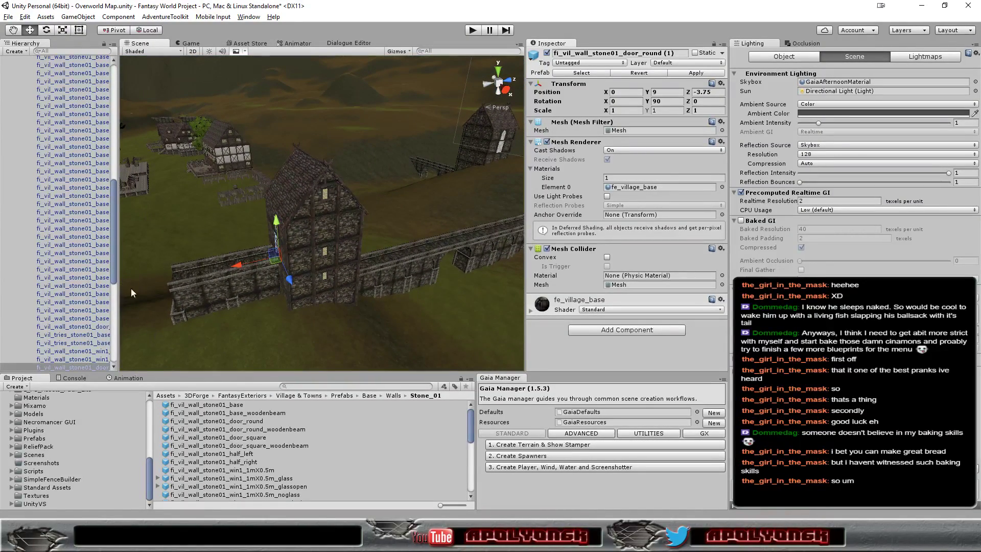
drag(112, 261, 119, 170)
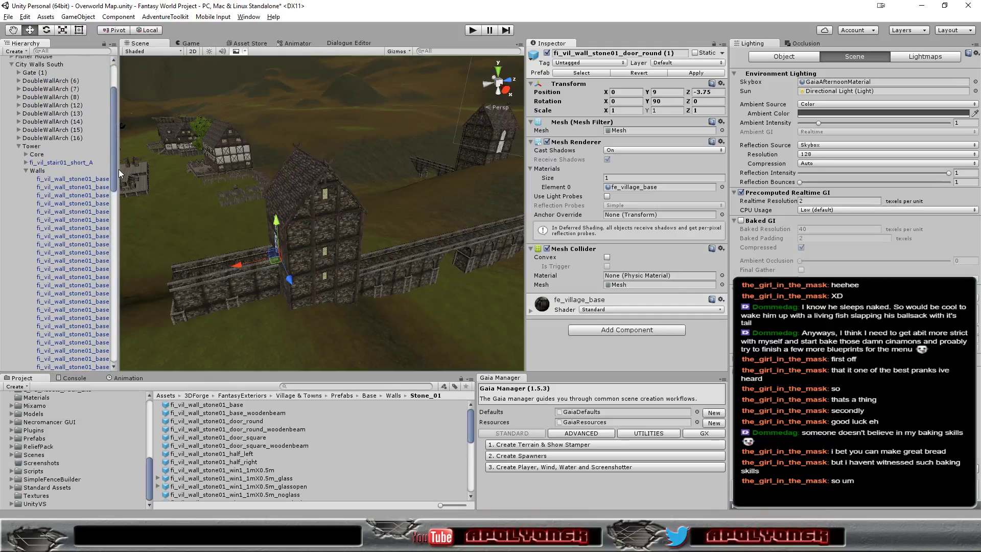
- Select DoubleWallArch (17) and (18) and slide them along X against the wall beside the tower
click(26, 170)
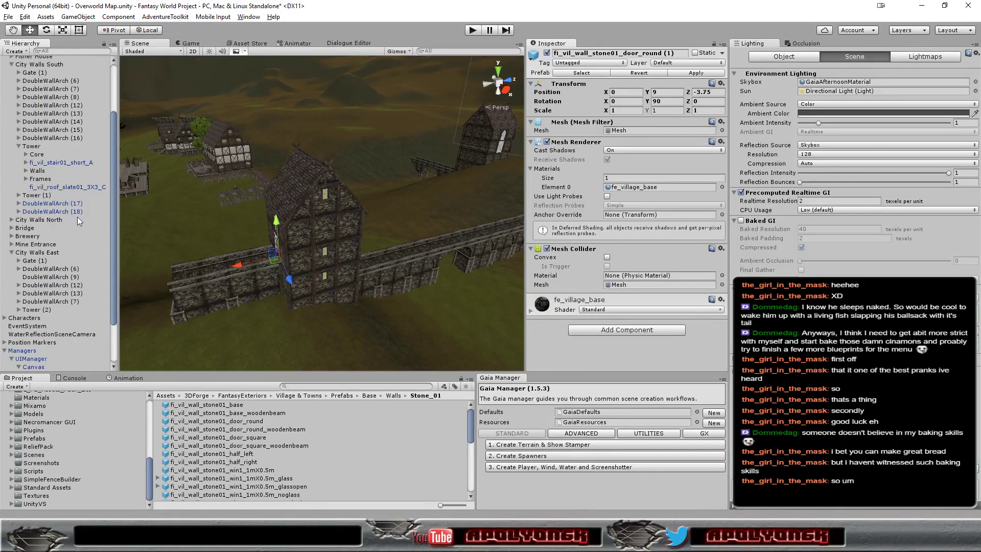
shift+click(66, 210)
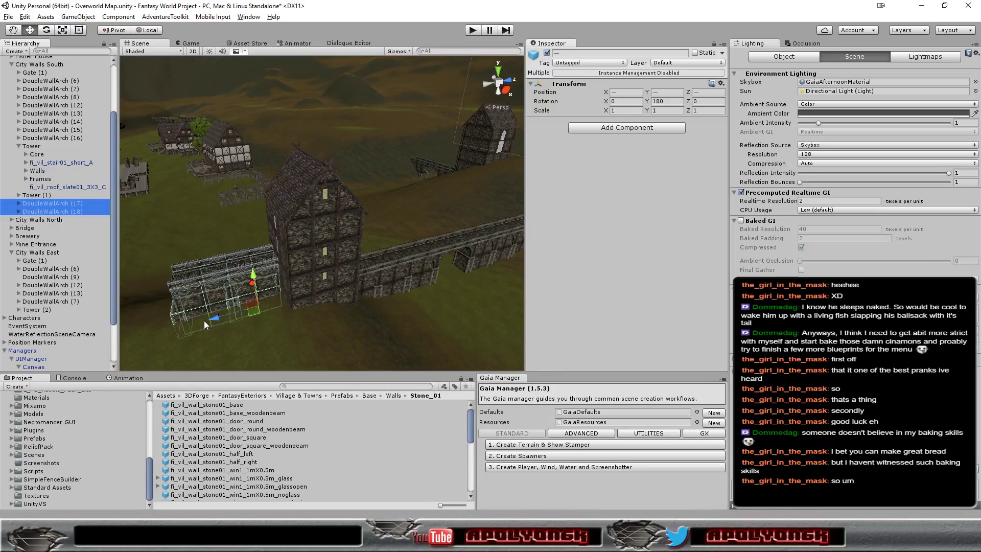
drag(213, 317, 216, 318)
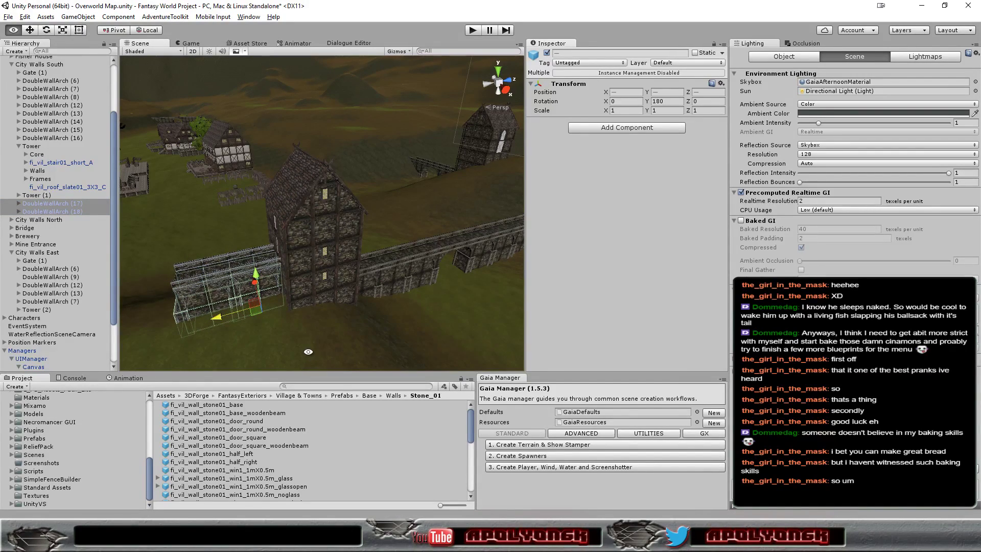
mouse_move(308, 351)
alt+mouse_down()
mouse_move(632, 274)
mouse_move(475, 253)
mouse_move(363, 342)
alt+mouse_up()
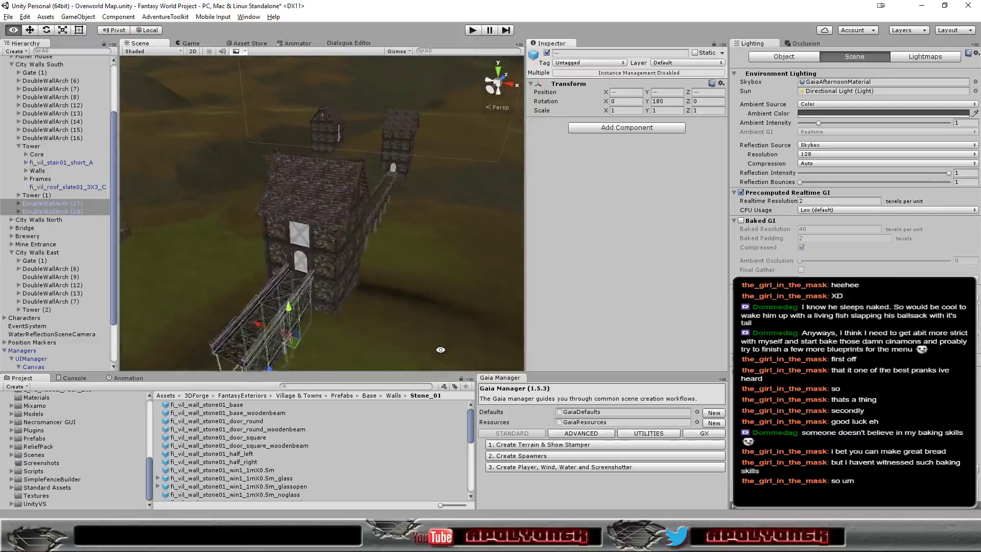
mouse_move(364, 342)
alt+mouse_down()
mouse_move(431, 262)
mouse_move(488, 238)
alt+mouse_up()
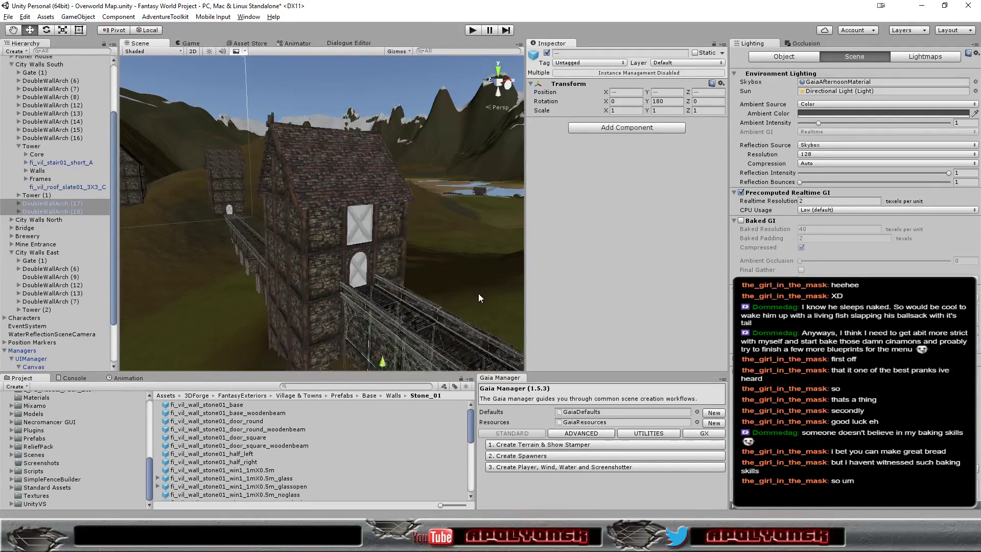
mouse_move(478, 294)
alt+mouse_down()
mouse_move(268, 275)
mouse_move(167, 313)
mouse_move(235, 312)
alt+mouse_up()
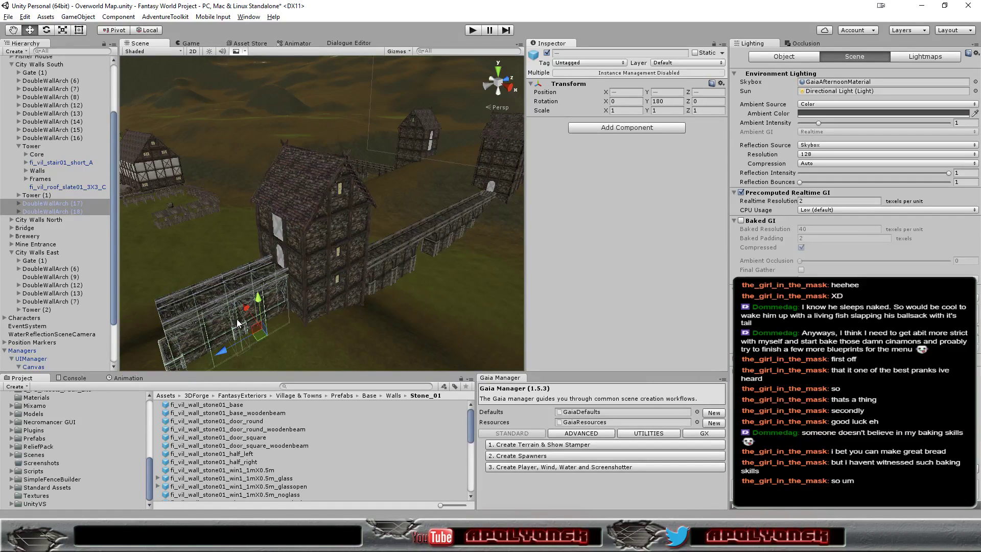
- Duplicate the two wall arches and move the copies along X to 10.18
key(ctrl+d)
scroll(250, 340, down, 1)
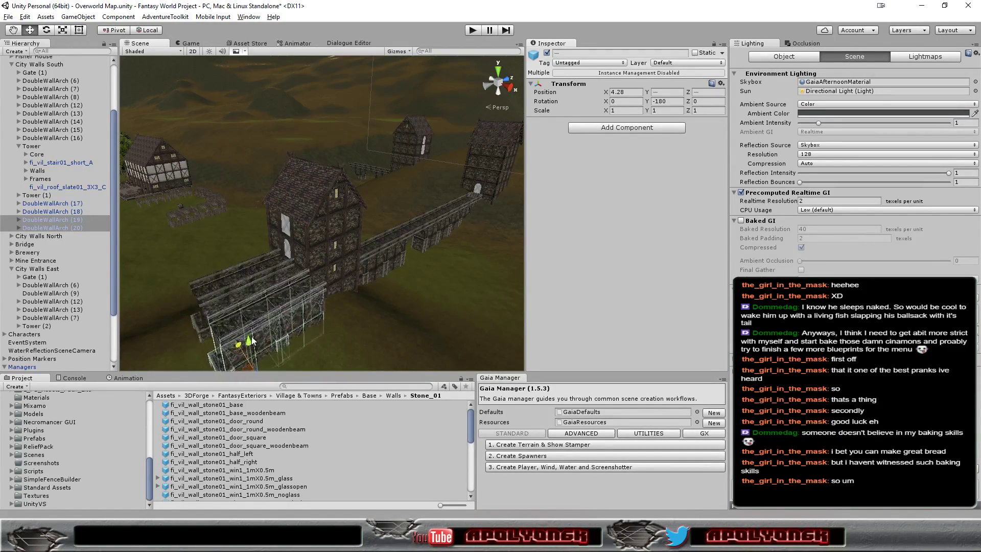
drag(218, 315, 282, 351)
scroll(345, 343, down, 1)
scroll(358, 340, down, 1)
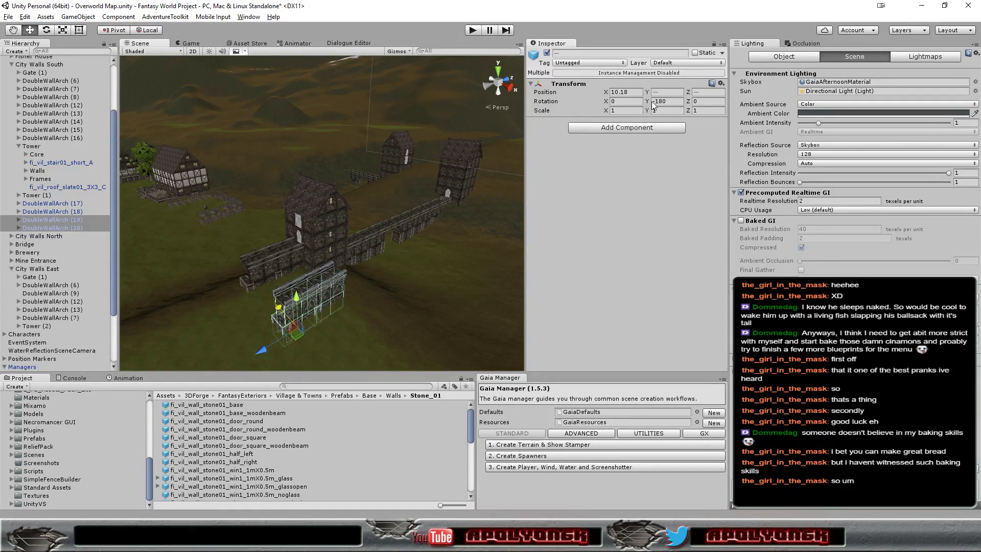
- Set the copies' Y rotation to 90 and slide them along the wall toward the tower
click(668, 102)
text(9)
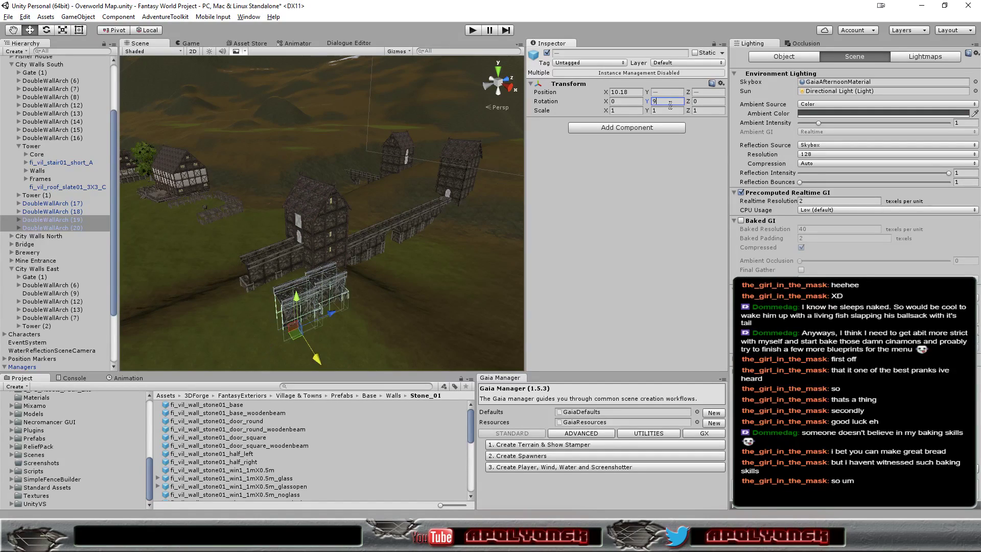
text(0)
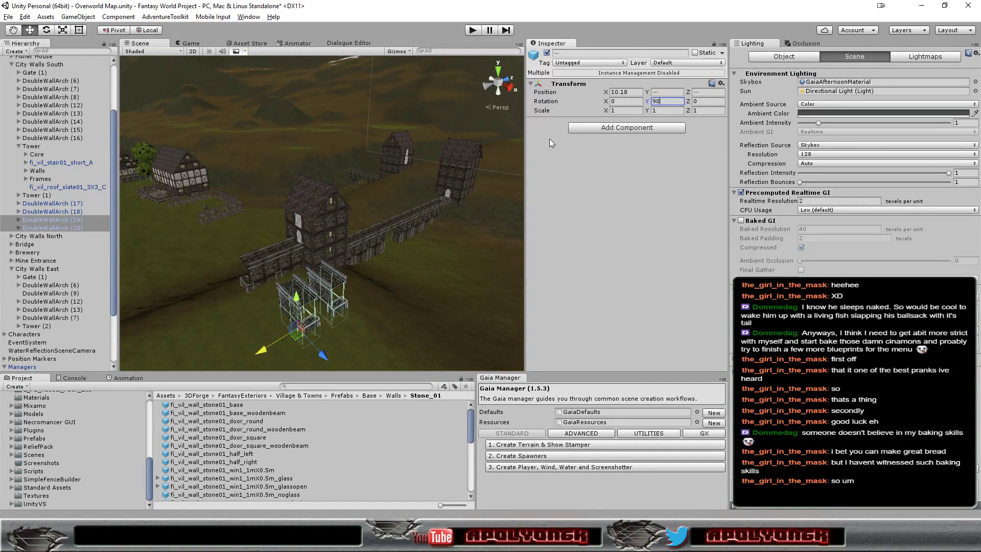
alt+drag(367, 317, 354, 325)
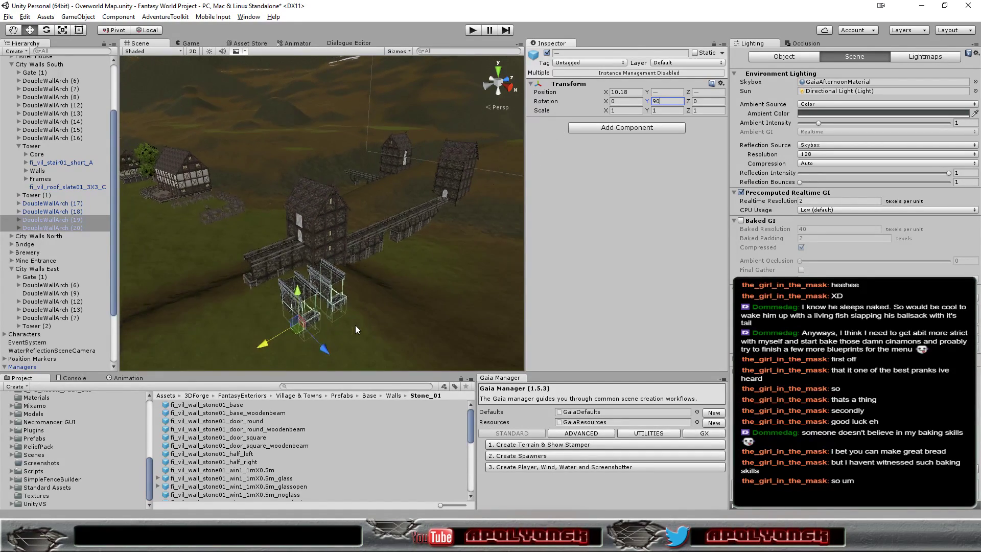
drag(258, 343, 296, 321)
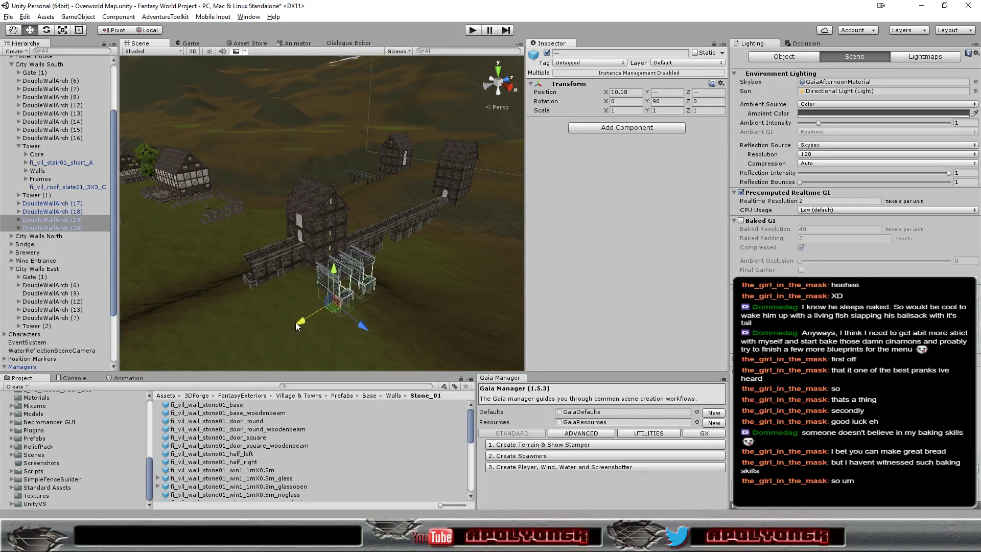
- Nudge DoubleWallArch (19) along X and Z to 6.5, 4.39, -22.75, butting against the tower
click(62, 221)
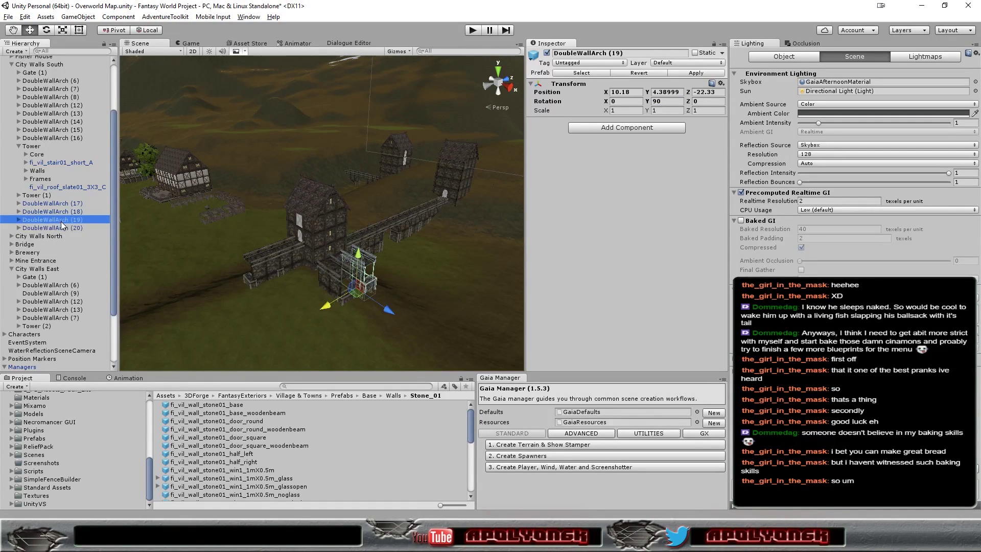
key(f)
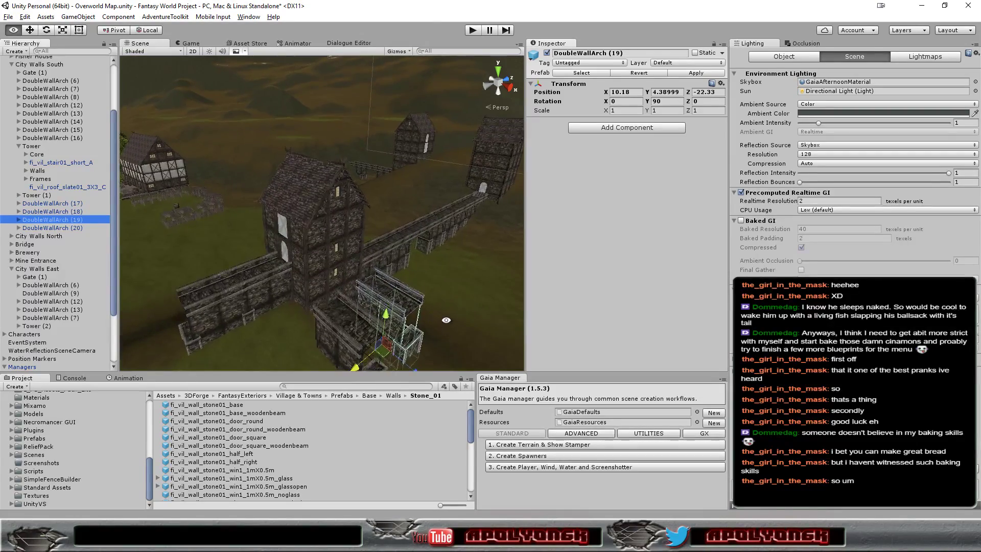
mouse_move(445, 319)
alt+mouse_down()
mouse_move(312, 302)
mouse_move(441, 389)
mouse_move(428, 380)
alt+mouse_up()
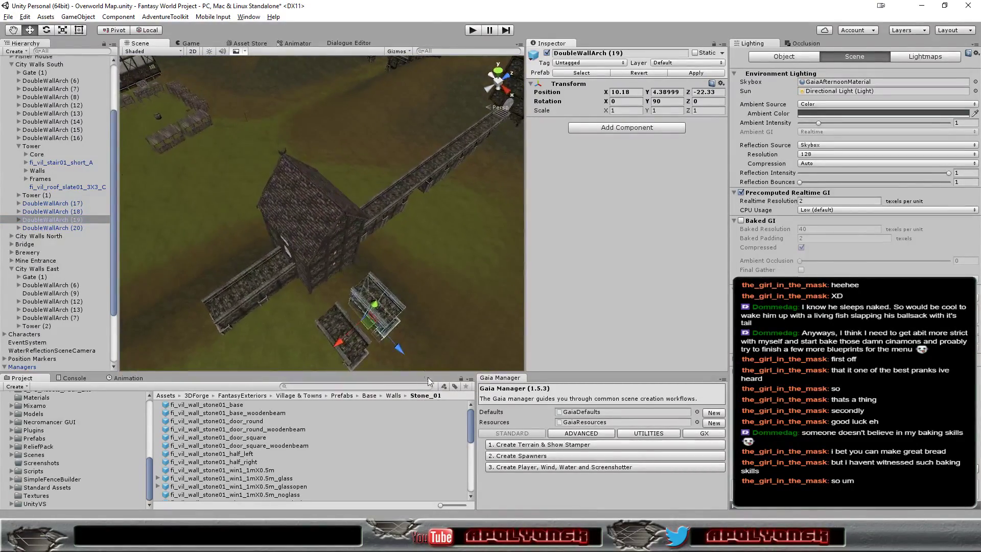
mouse_move(372, 330)
mouse_down()
mouse_move(247, 193)
mouse_move(296, 159)
mouse_move(320, 179)
mouse_up()
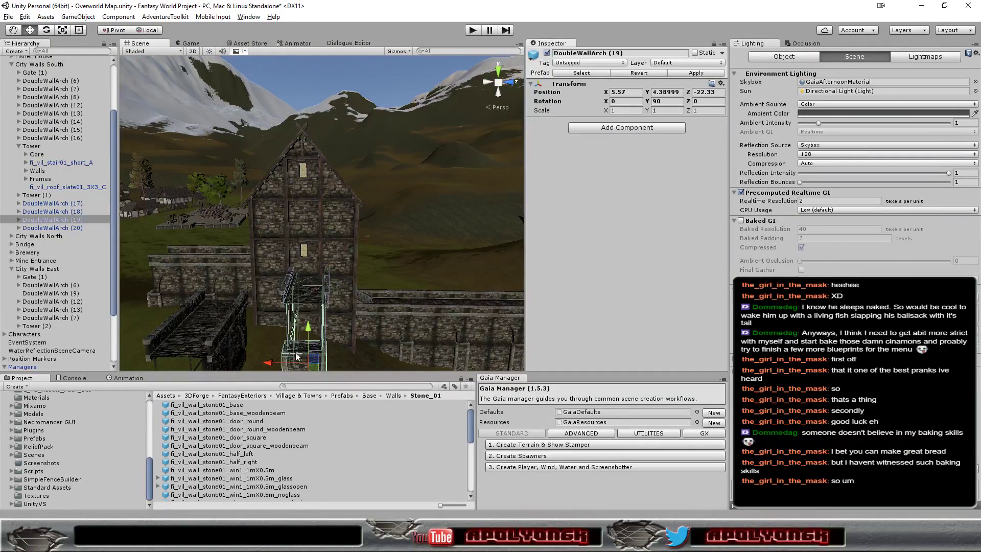
drag(270, 366, 265, 367)
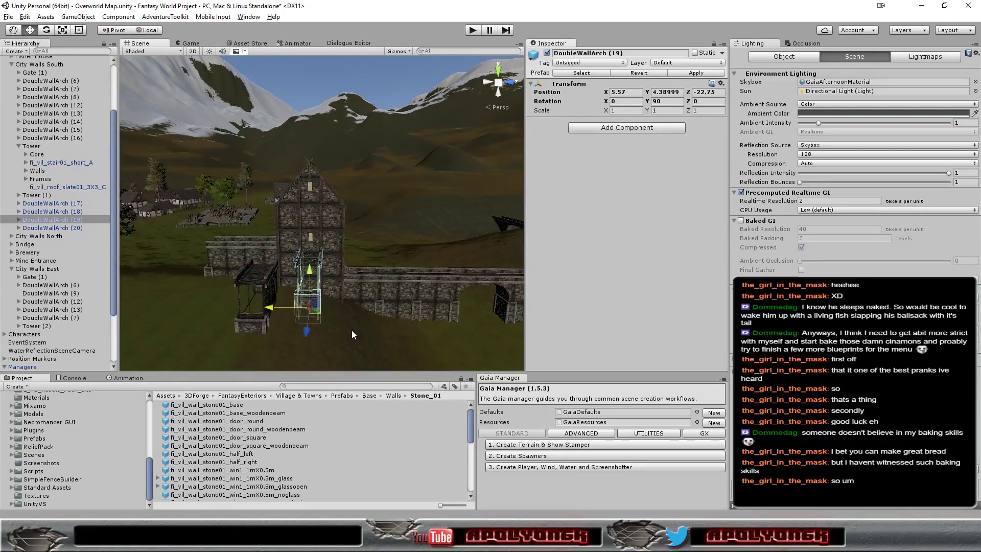
alt+drag(352, 330, 205, 367)
scroll(252, 325, up, 3)
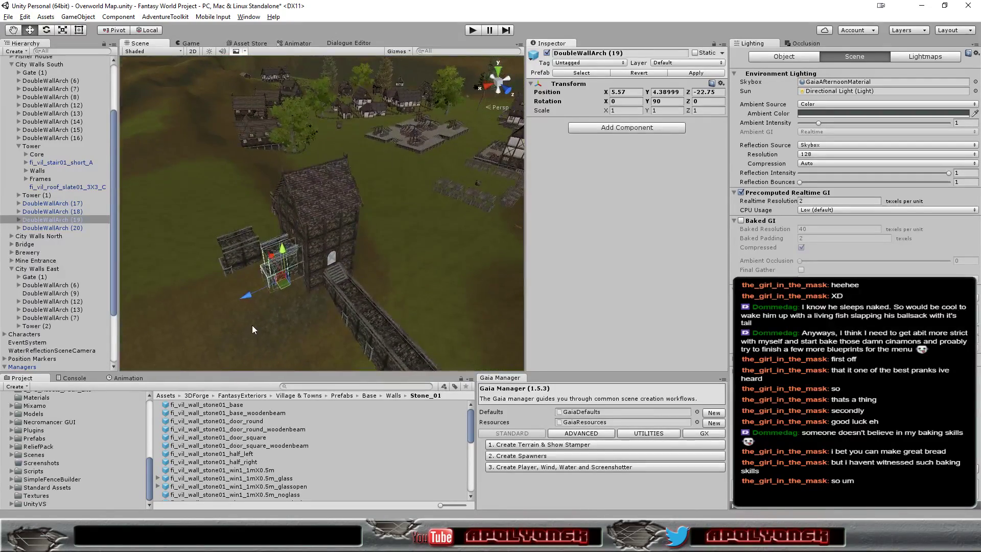
scroll(253, 325, up, 4)
alt+drag(259, 335, 324, 341)
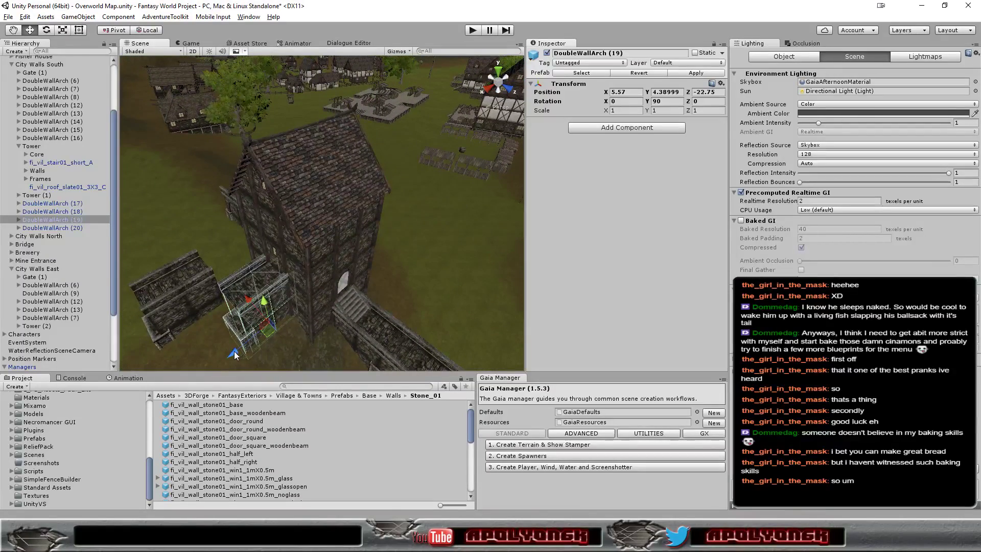
drag(235, 355, 226, 361)
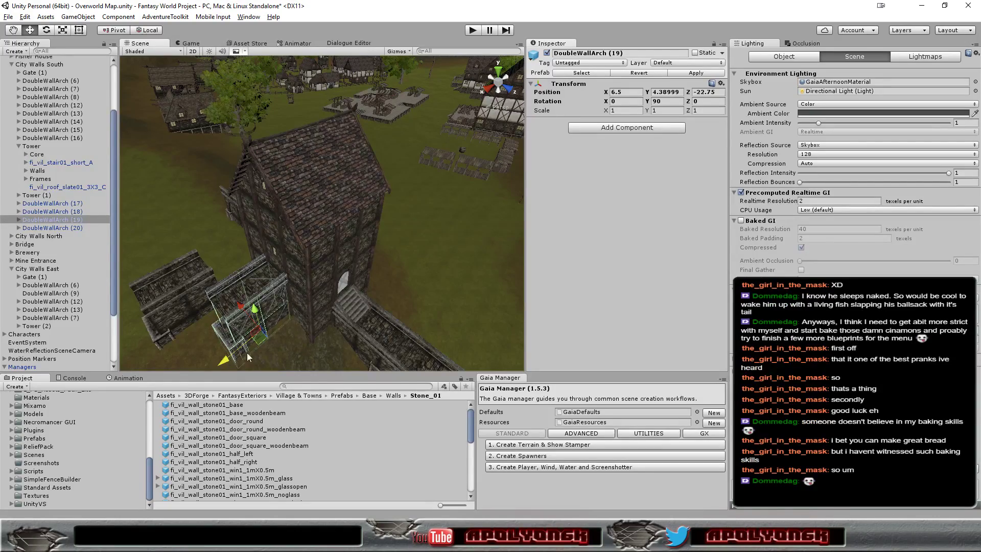
mouse_move(304, 332)
alt+mouse_down()
mouse_move(607, 318)
mouse_move(651, 299)
mouse_move(543, 311)
mouse_move(562, 322)
mouse_move(625, 284)
mouse_move(661, 243)
mouse_move(738, 234)
mouse_move(813, 243)
mouse_move(923, 199)
mouse_move(889, 199)
mouse_move(870, 211)
alt+mouse_up()
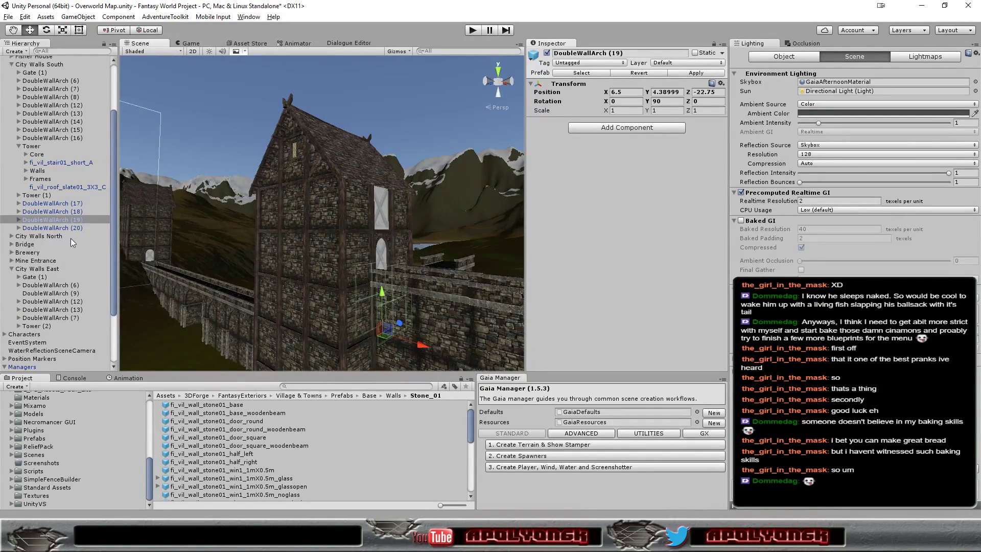
- Vertex-snap DoubleWallArch (18) onto the adjoining wall, bringing it to 0, 4.39, -34.19
click(62, 211)
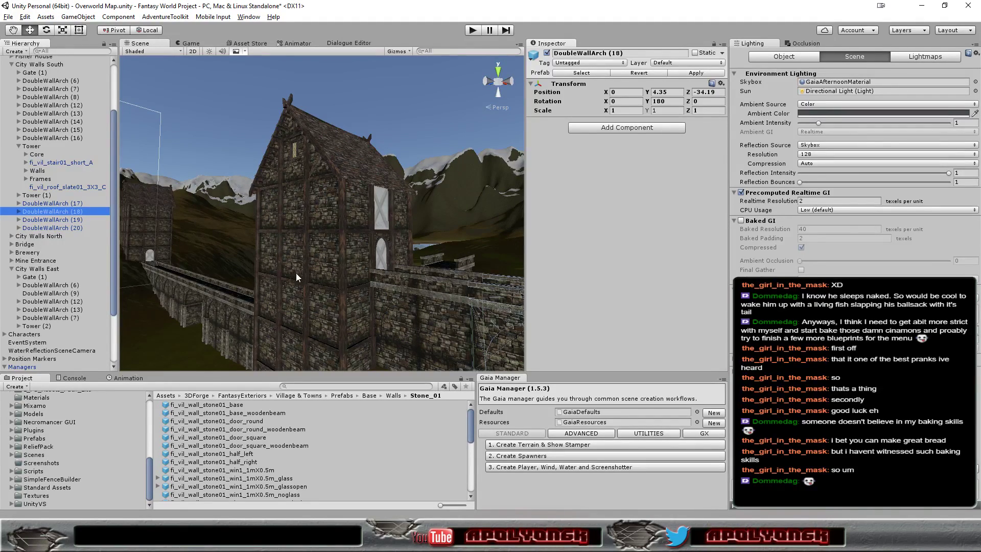
double_click(68, 211)
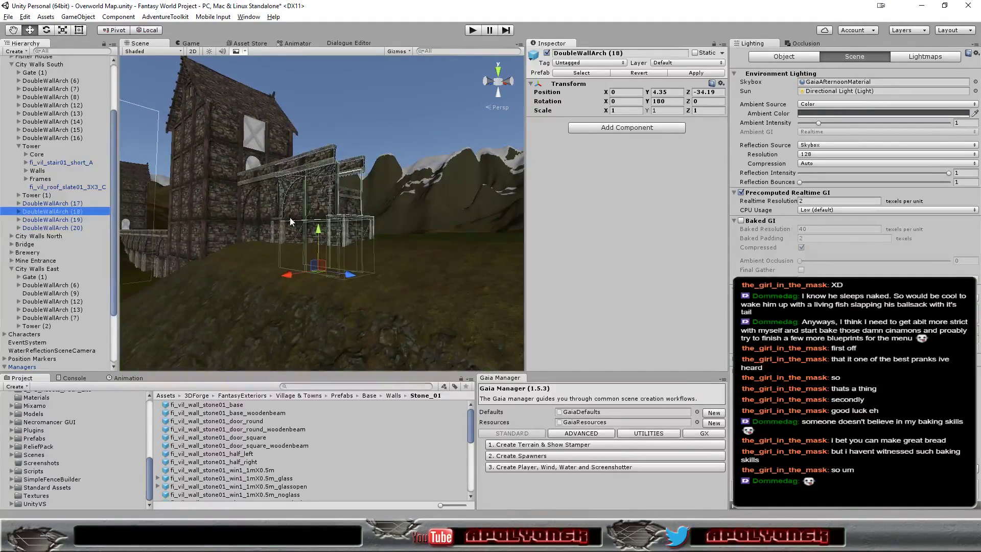
mouse_move(311, 229)
alt+mouse_down()
mouse_move(332, 286)
mouse_move(279, 234)
mouse_move(344, 280)
mouse_move(289, 301)
alt+mouse_up()
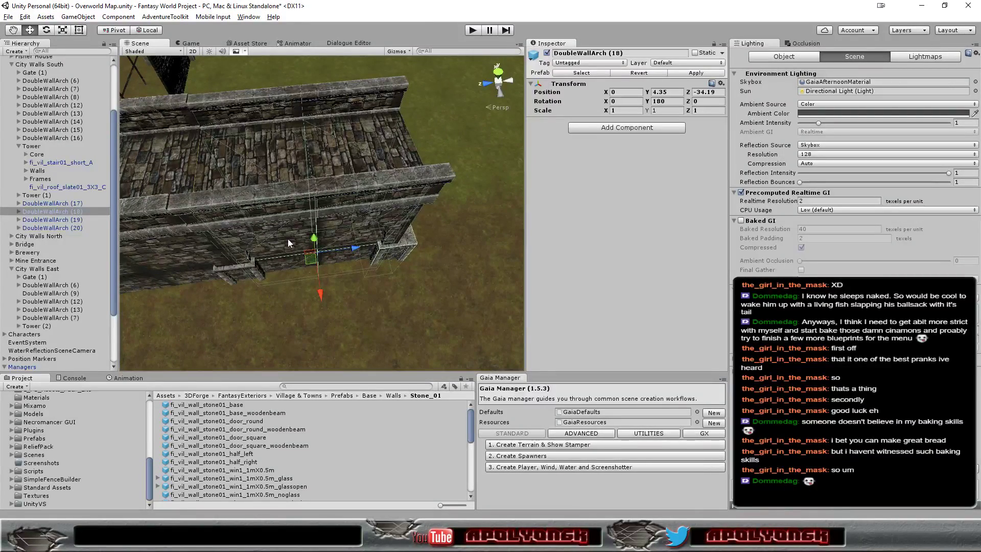
key(v)
drag(167, 209, 311, 254)
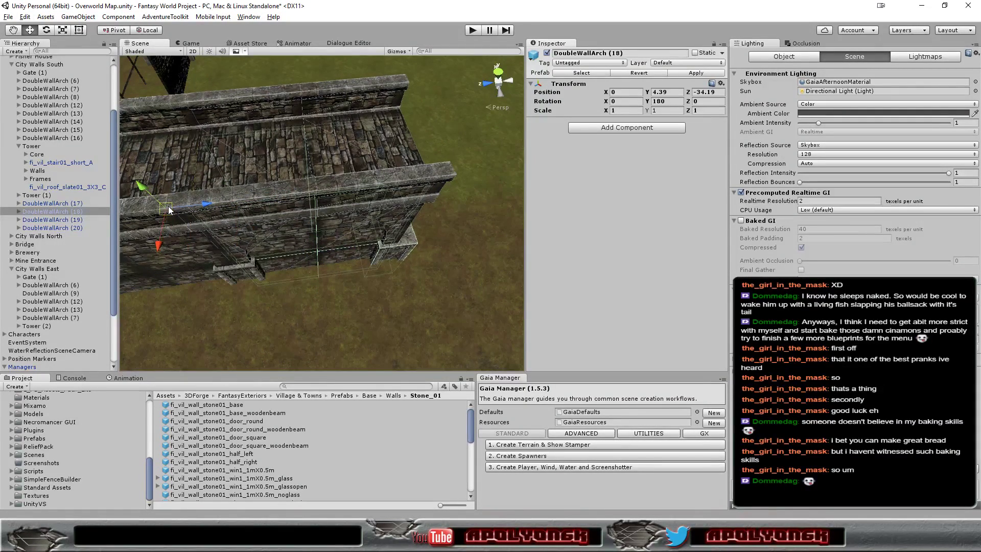
mouse_move(384, 280)
alt+mouse_down()
mouse_move(390, 162)
mouse_move(112, 210)
mouse_move(266, 215)
alt+mouse_up()
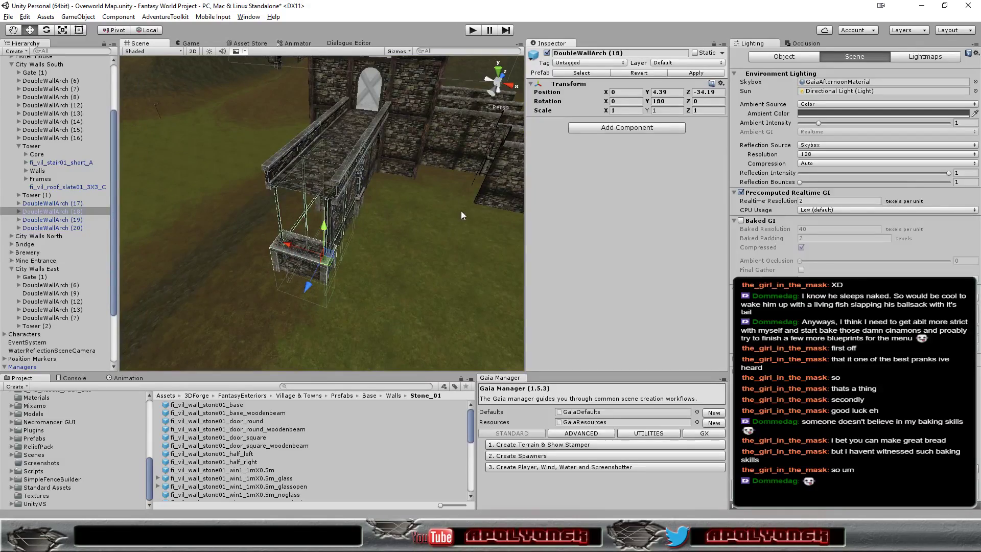
mouse_move(461, 215)
alt+mouse_down()
mouse_move(260, 153)
mouse_move(43, 185)
alt+mouse_up()
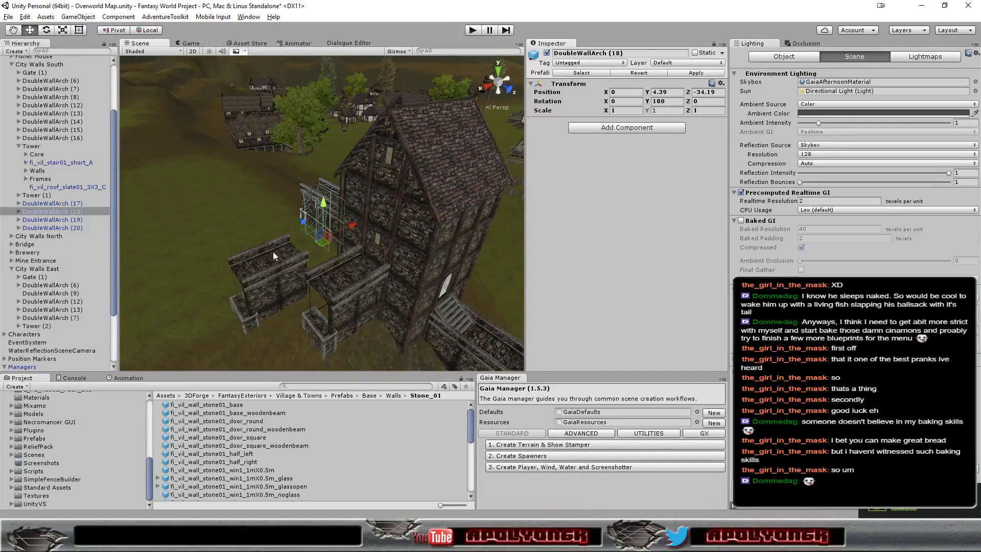
alt+drag(272, 251, 346, 240)
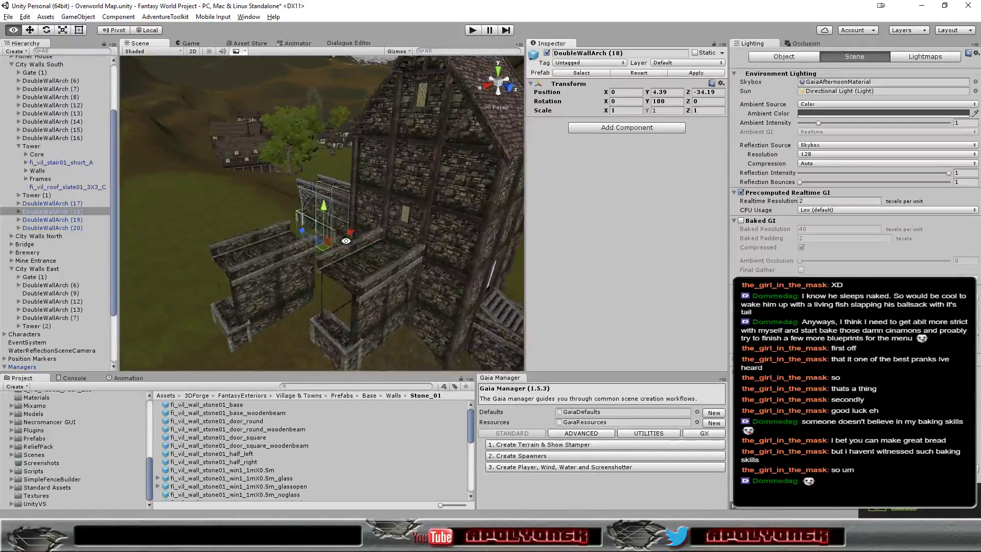
- Move DoubleWallArch (20) along Z and snap it against the tower at 11.5, 4.39, -22.75
click(54, 220)
click(56, 228)
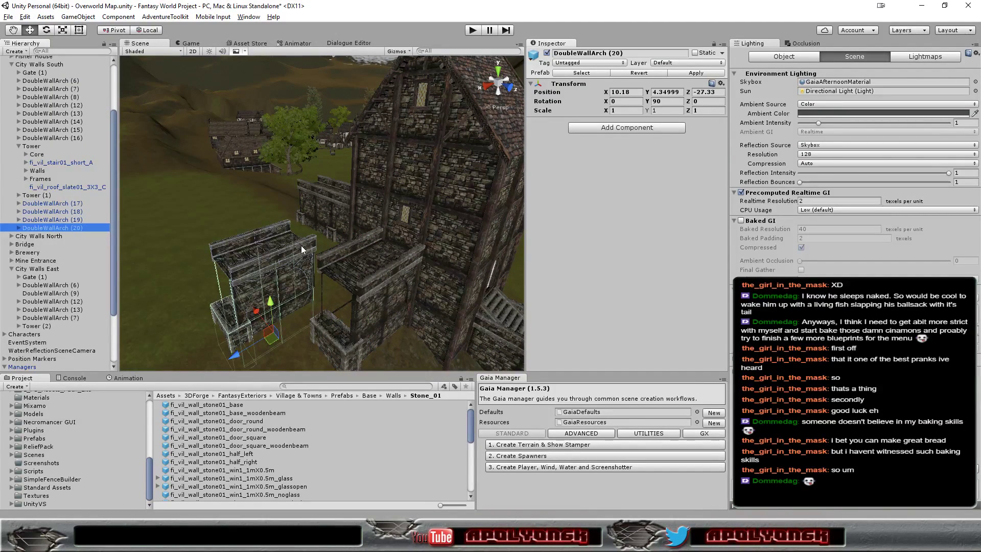
mouse_move(258, 316)
mouse_down()
mouse_move(305, 348)
mouse_move(262, 375)
mouse_up()
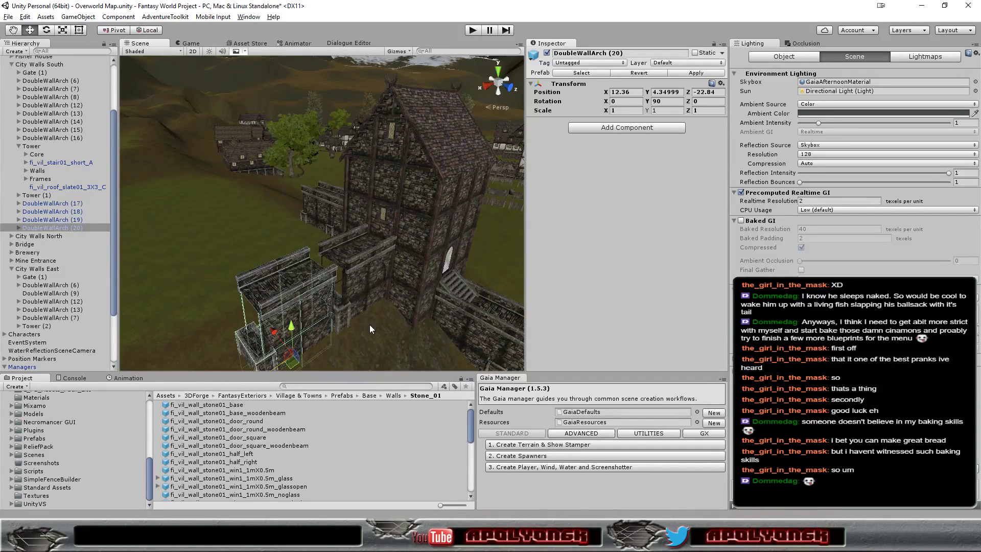
key(f)
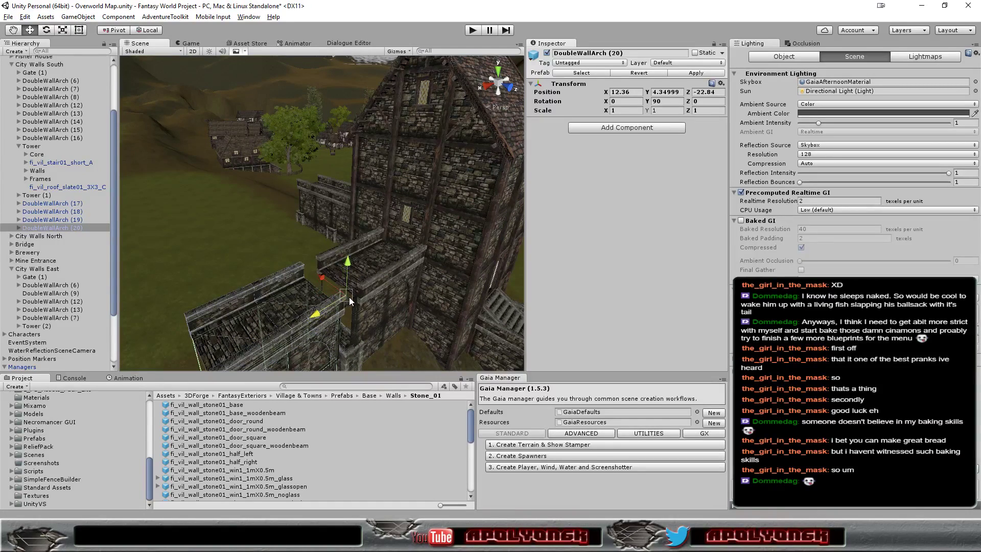
mouse_move(349, 295)
mouse_down()
mouse_move(720, 328)
mouse_move(368, 292)
mouse_move(521, 286)
mouse_move(685, 339)
mouse_move(365, 287)
mouse_move(428, 287)
mouse_move(259, 343)
mouse_move(522, 426)
mouse_up()
key(alt)
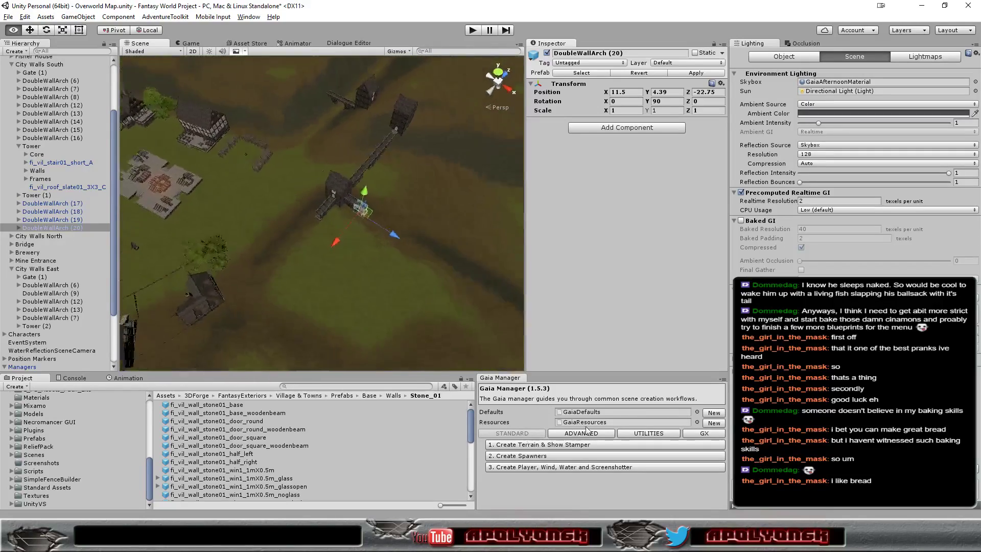
alt+drag(521, 425, 817, 434)
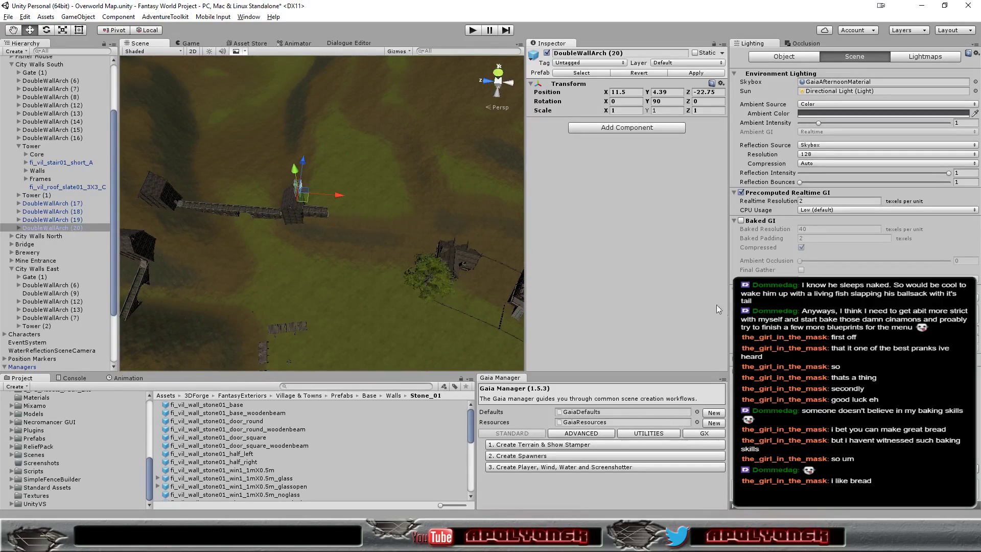
scroll(378, 205, up, 3)
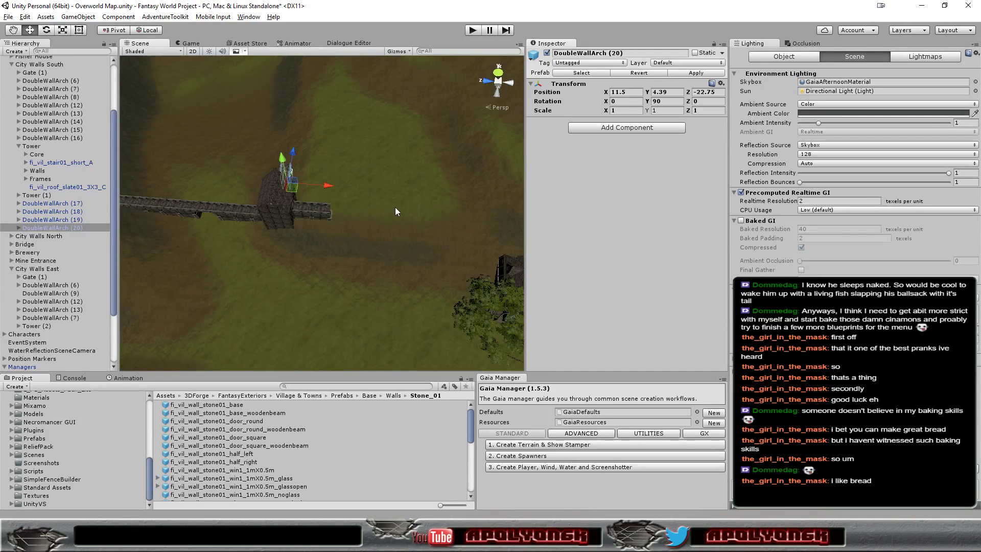
alt+drag(394, 207, 405, 163)
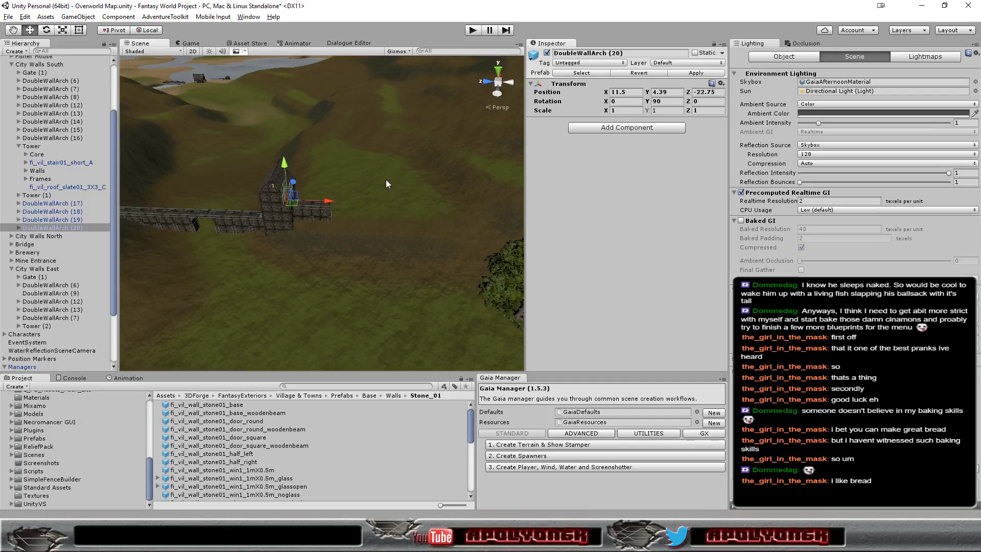
mouse_move(386, 179)
alt+mouse_down()
mouse_move(962, 92)
mouse_move(475, 192)
mouse_move(191, 198)
mouse_move(724, 178)
mouse_move(357, 171)
alt+mouse_up()
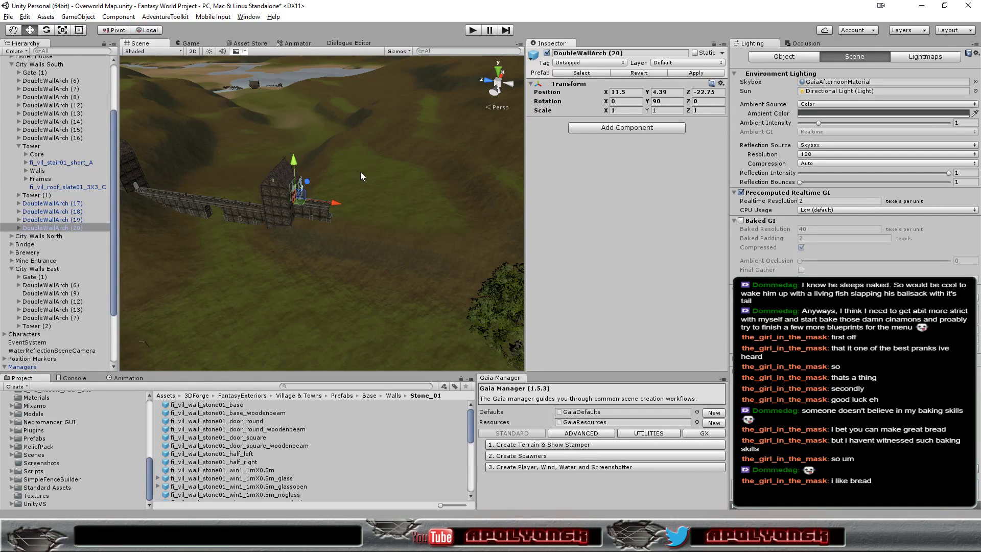
mouse_move(360, 171)
alt+mouse_down()
mouse_move(467, 161)
mouse_move(377, 236)
mouse_move(353, 230)
alt+mouse_up()
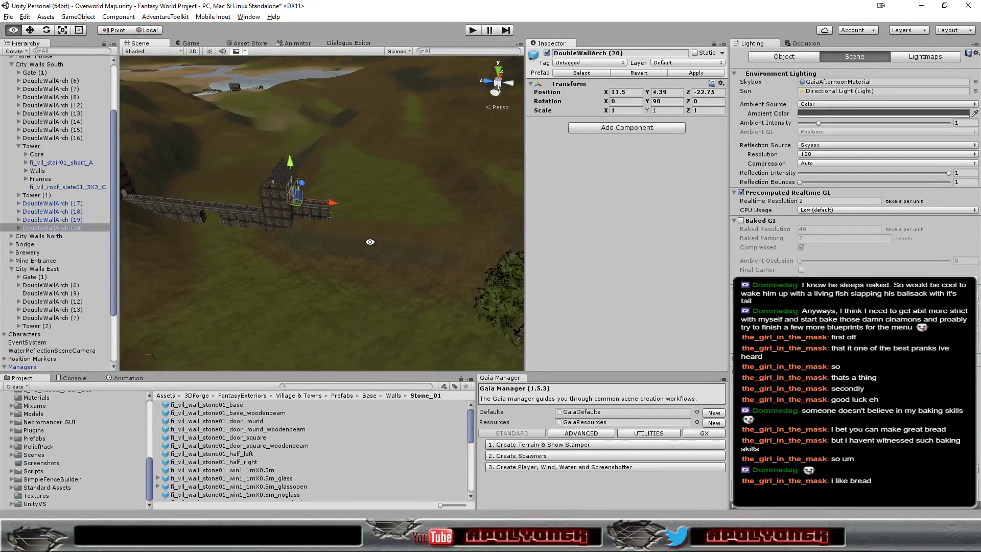
scroll(353, 230, up, 2)
scroll(353, 230, up, 2)
scroll(353, 227, up, 2)
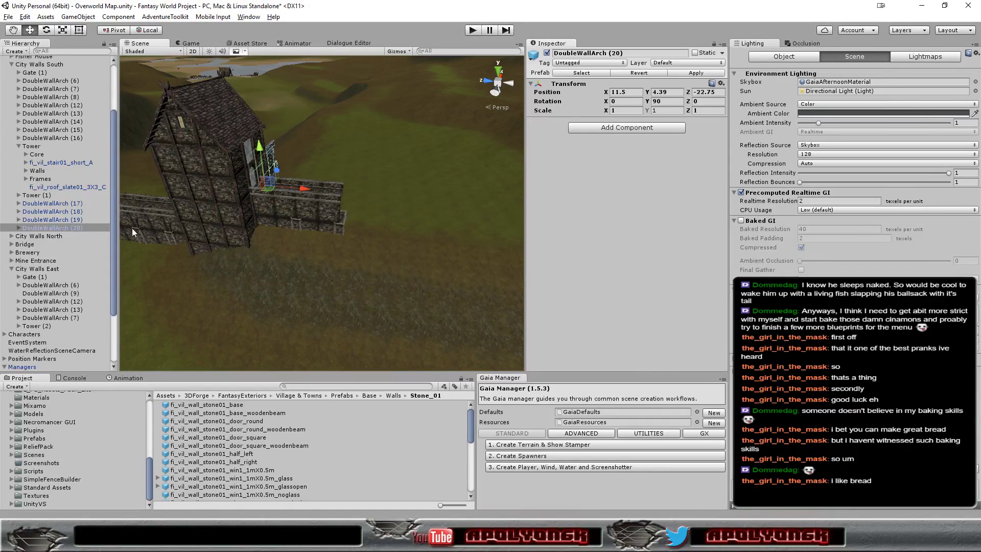
- Duplicate DoubleWallArch (18) into DoubleWallArch (21) and place it at Z -39.19 beyond (18)
click(65, 219)
click(68, 211)
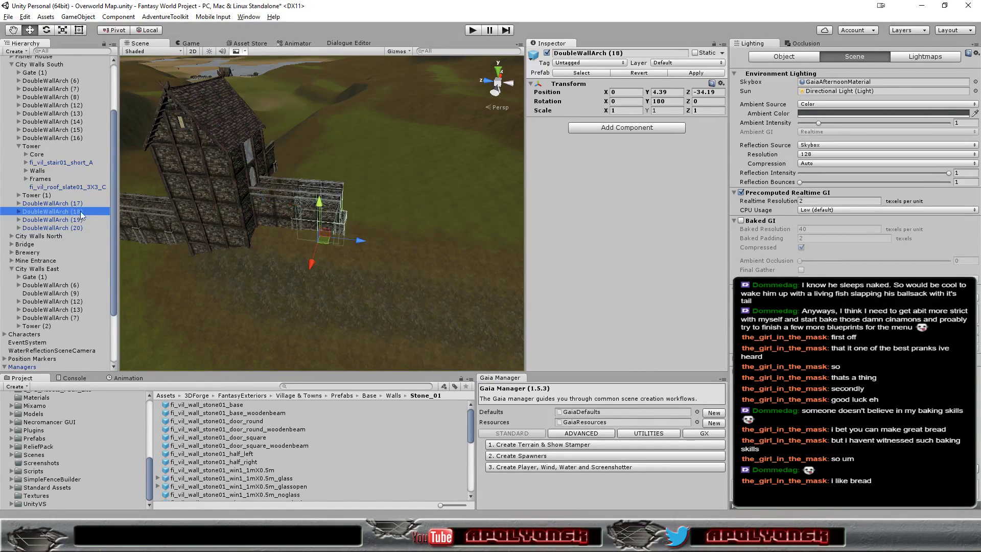
key(ctrl+d)
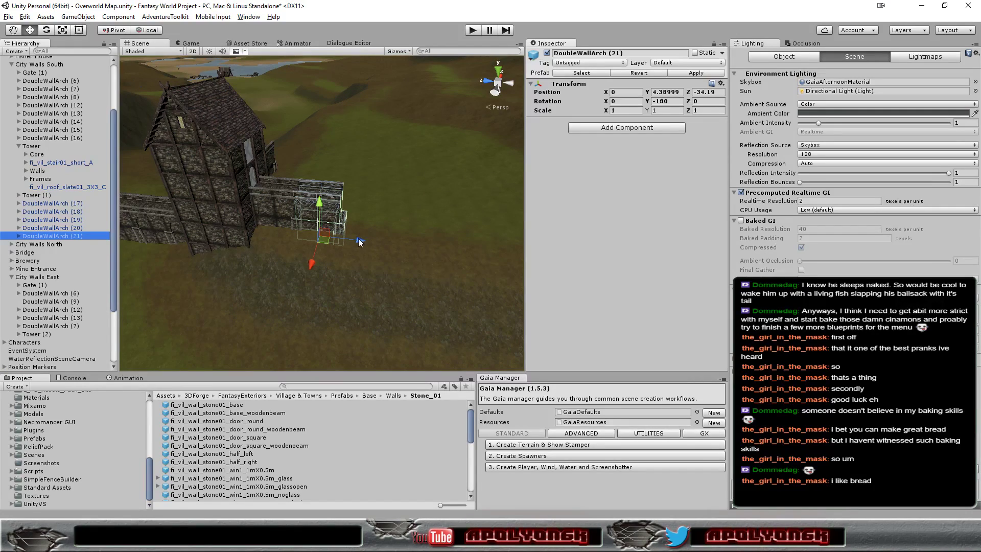
drag(358, 238, 397, 248)
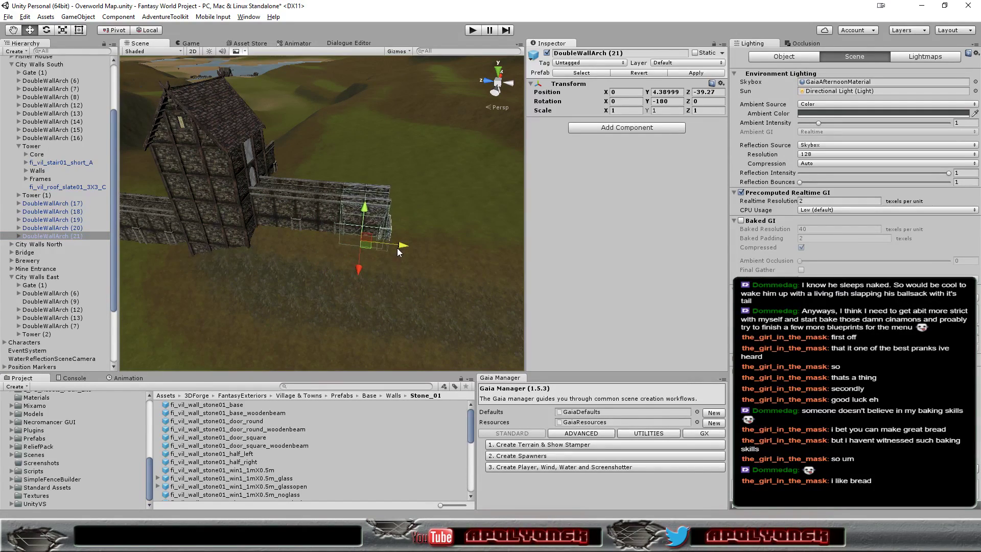
alt+drag(436, 220, 385, 276)
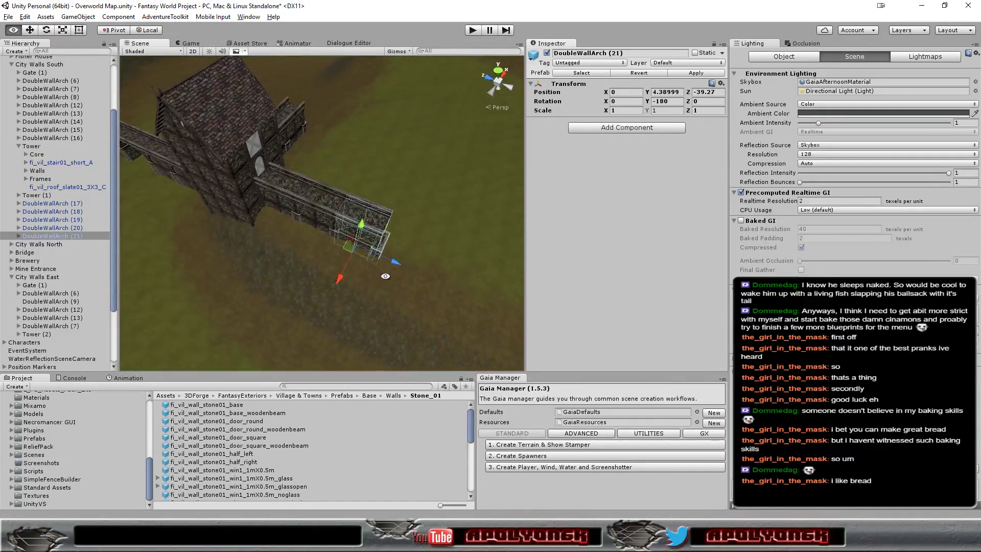
key(f)
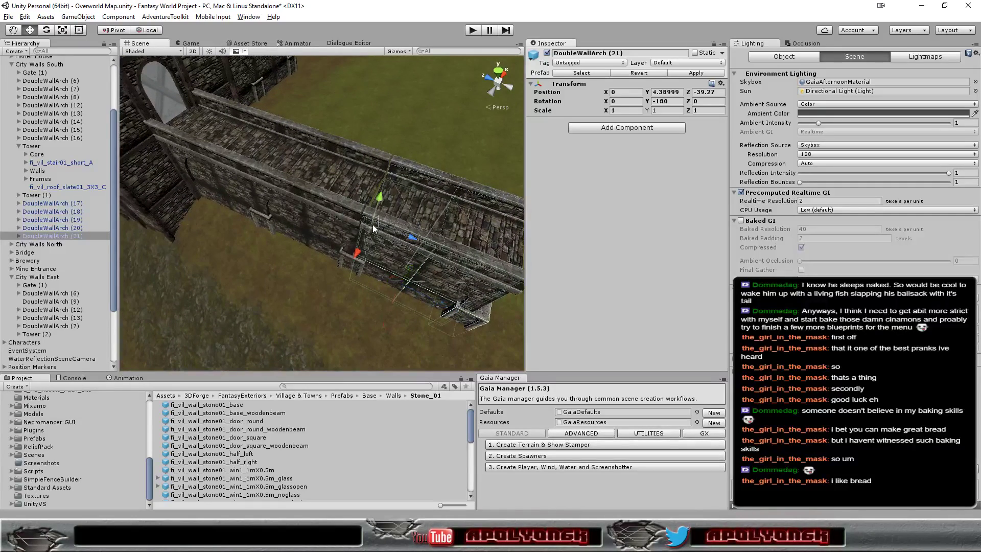
drag(372, 225, 363, 210)
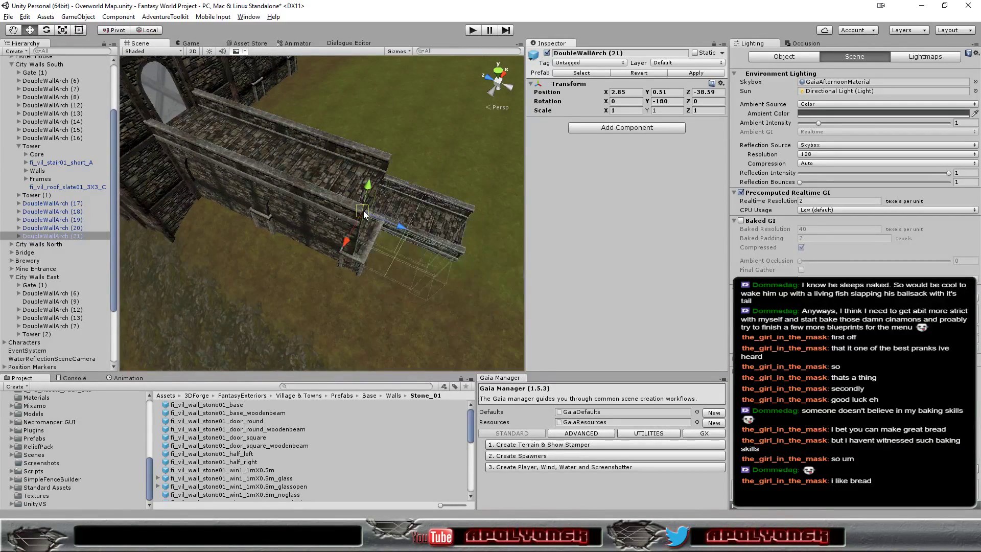
key(ctrl+z)
middle_drag(360, 209, 358, 269)
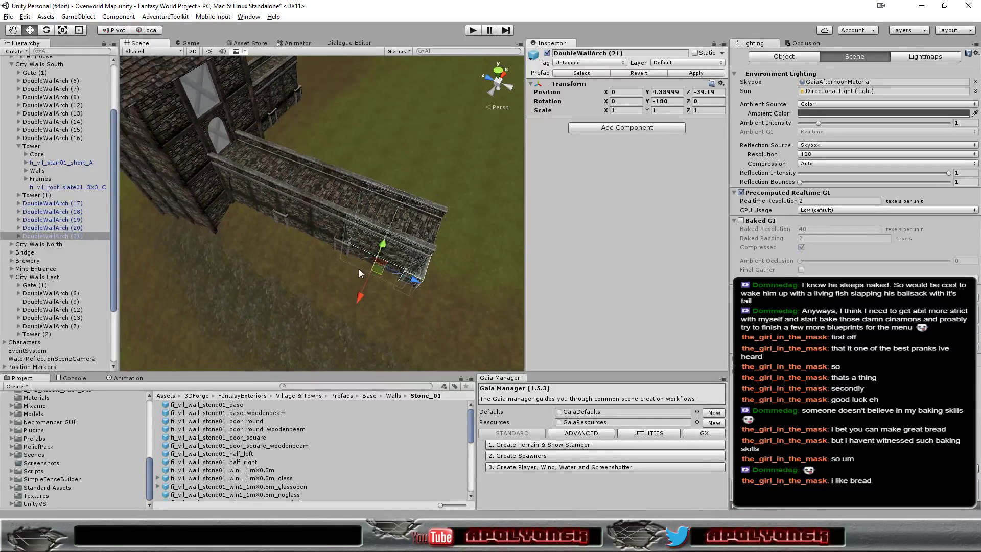
scroll(359, 269, down, 4)
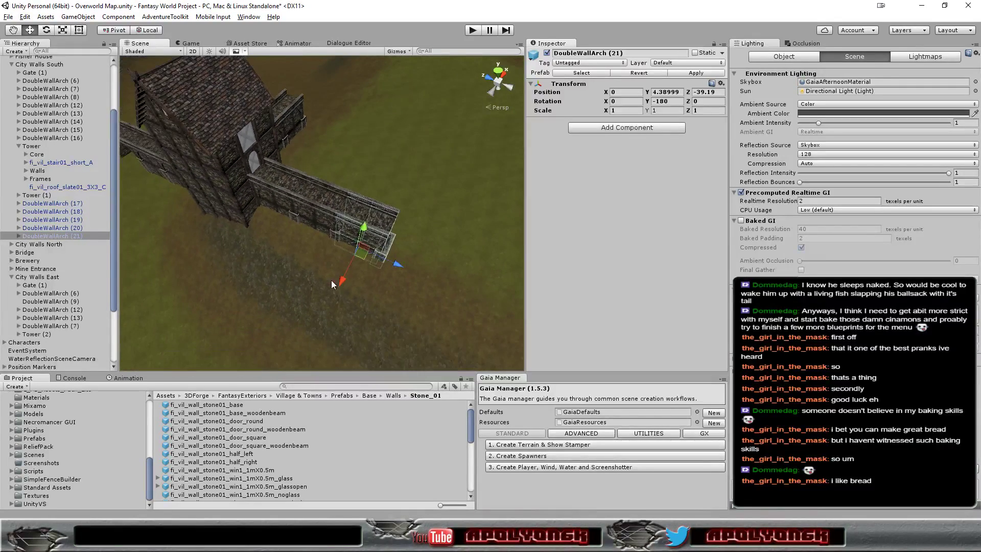
click(19, 146)
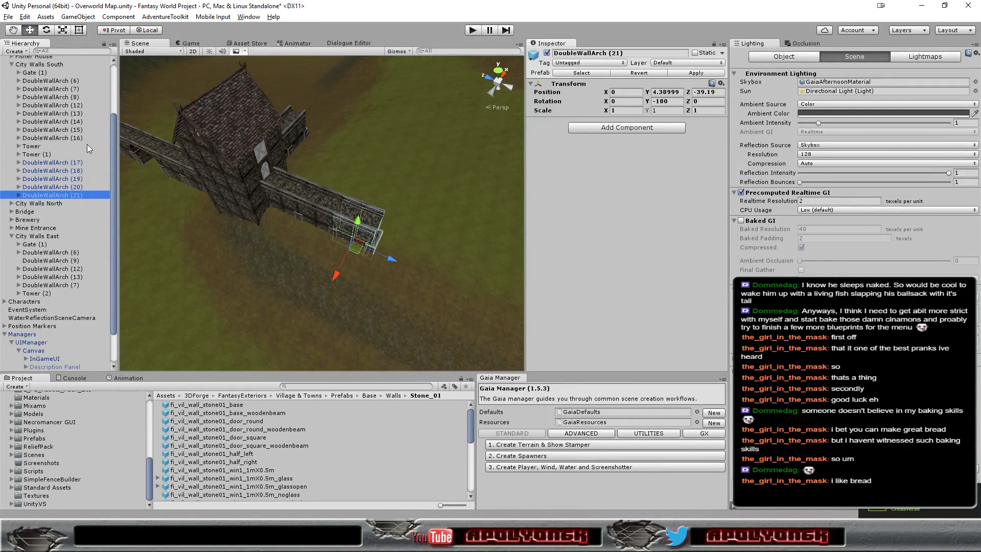
scroll(87, 144, up, 5)
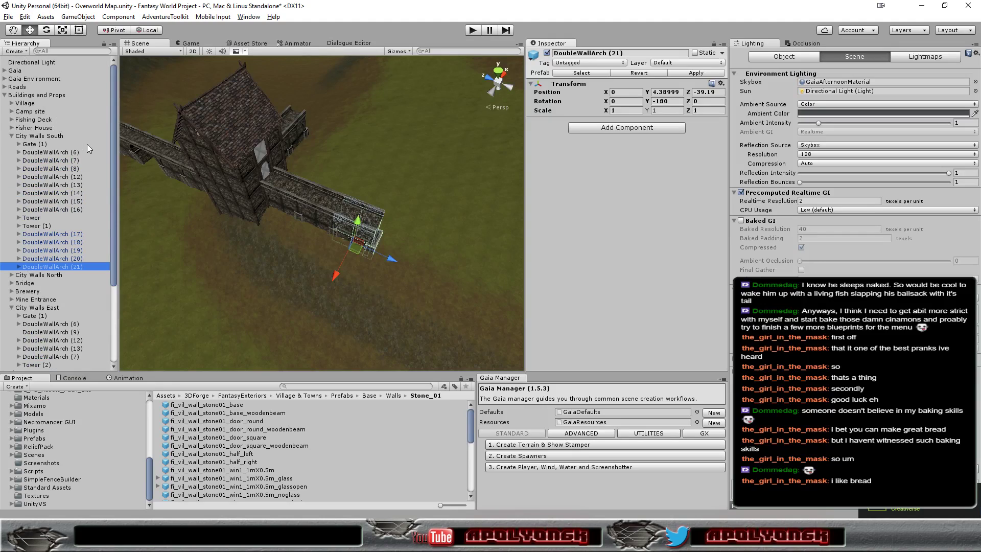
- Duplicate Gate (1) into Gate (2) and move it out to the wall's end at wall height
click(35, 146)
key(f)
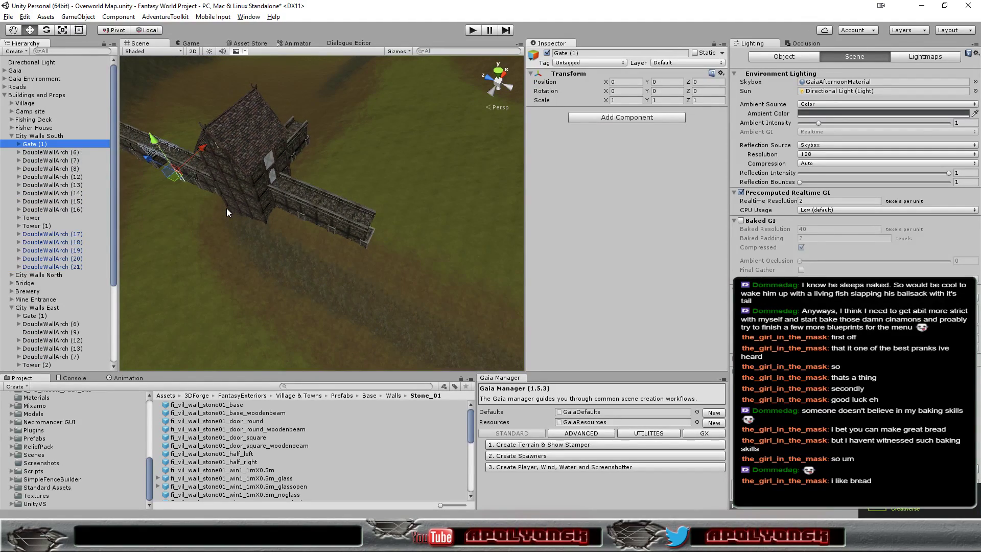
key(ctrl+d)
mouse_move(148, 158)
mouse_down()
mouse_move(343, 216)
mouse_move(329, 212)
mouse_up()
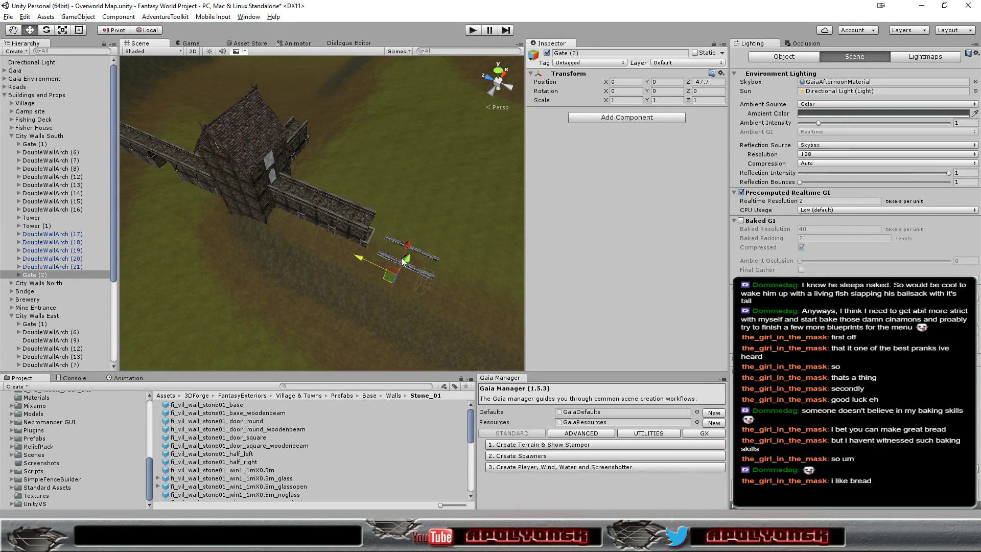
mouse_move(401, 260)
mouse_down()
mouse_move(418, 241)
mouse_move(396, 274)
mouse_up()
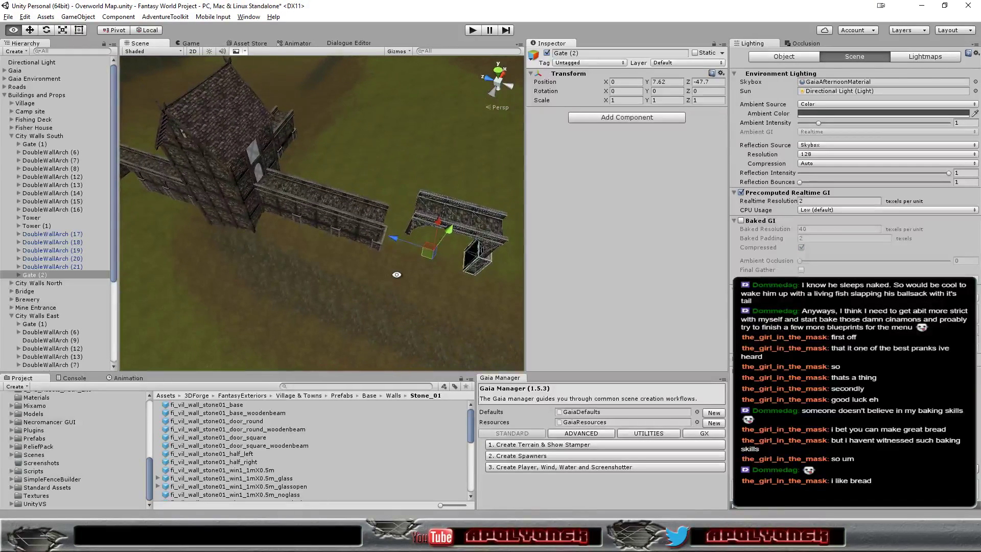
mouse_move(396, 236)
mouse_down()
mouse_move(426, 224)
mouse_move(425, 243)
mouse_up()
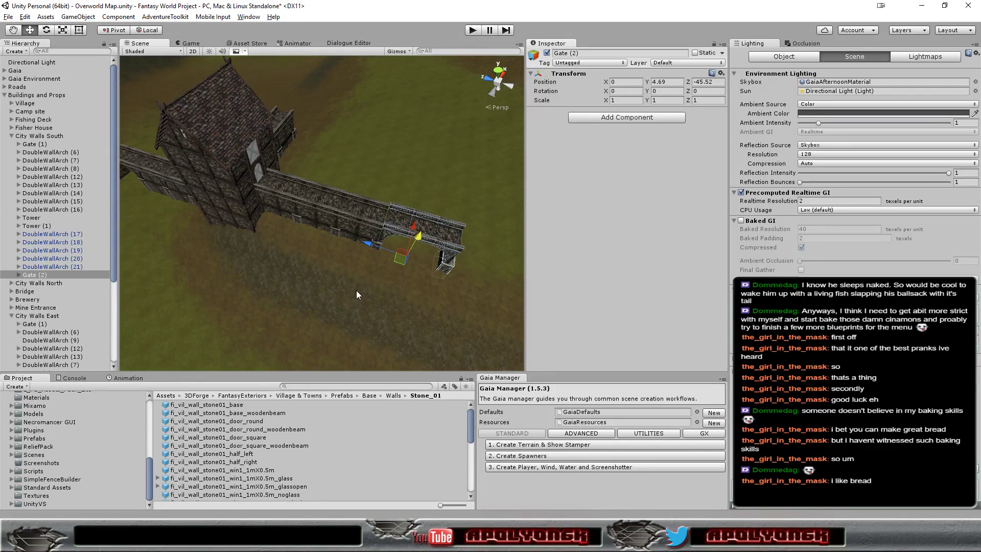
- Lower Gate (2) slightly so it sits on the wall at 0, 4.39, -45.44
right_drag(357, 295, 425, 299)
scroll(441, 317, up, 3)
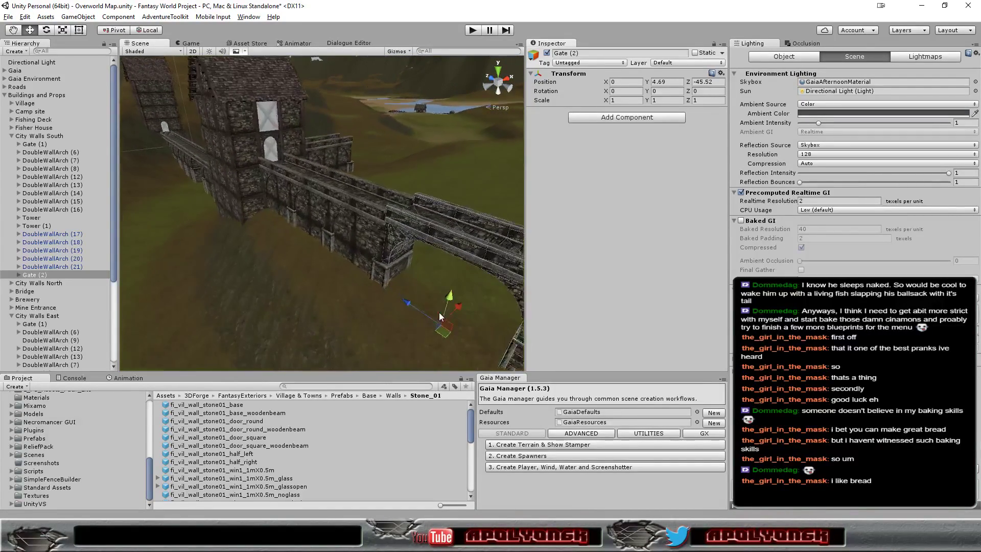
scroll(439, 313, up, 3)
right_drag(430, 318, 476, 346)
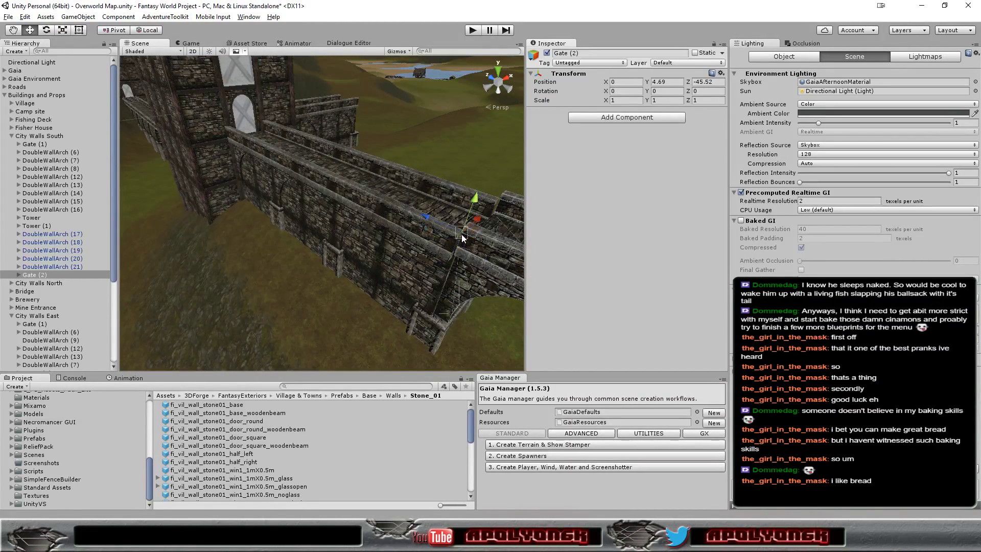
drag(462, 234, 458, 234)
scroll(474, 273, down, 5)
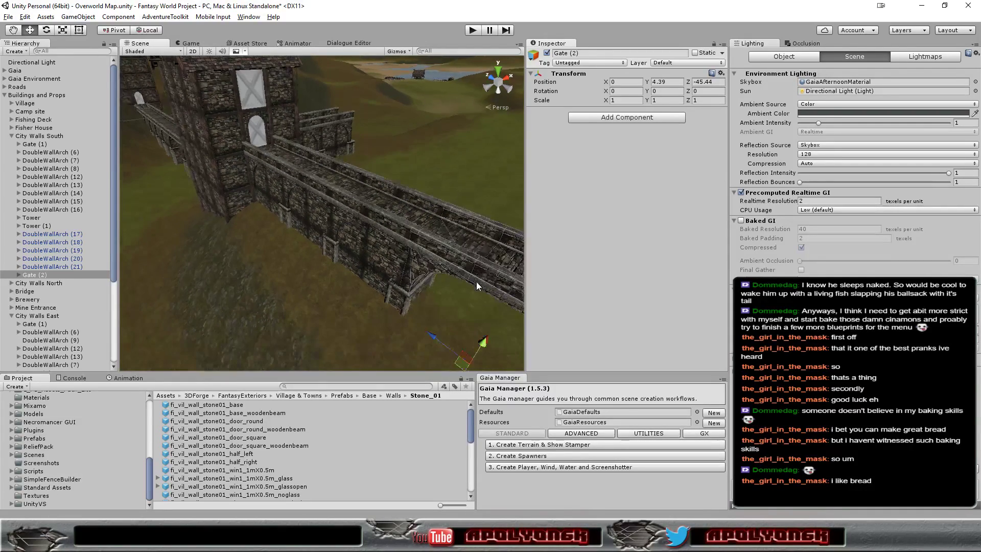
mouse_move(463, 296)
alt+mouse_down()
mouse_move(490, 224)
mouse_move(344, 280)
mouse_move(707, 315)
mouse_move(468, 233)
mouse_move(589, 263)
mouse_move(513, 312)
alt+mouse_up()
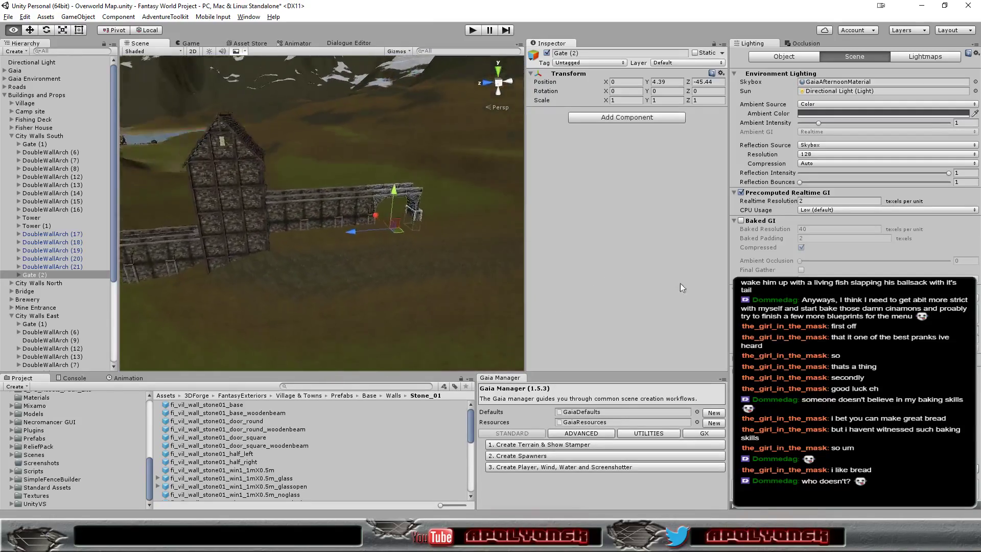
mouse_move(512, 312)
alt+mouse_down()
mouse_move(802, 221)
mouse_move(718, 262)
mouse_move(449, 261)
mouse_move(492, 240)
alt+mouse_up()
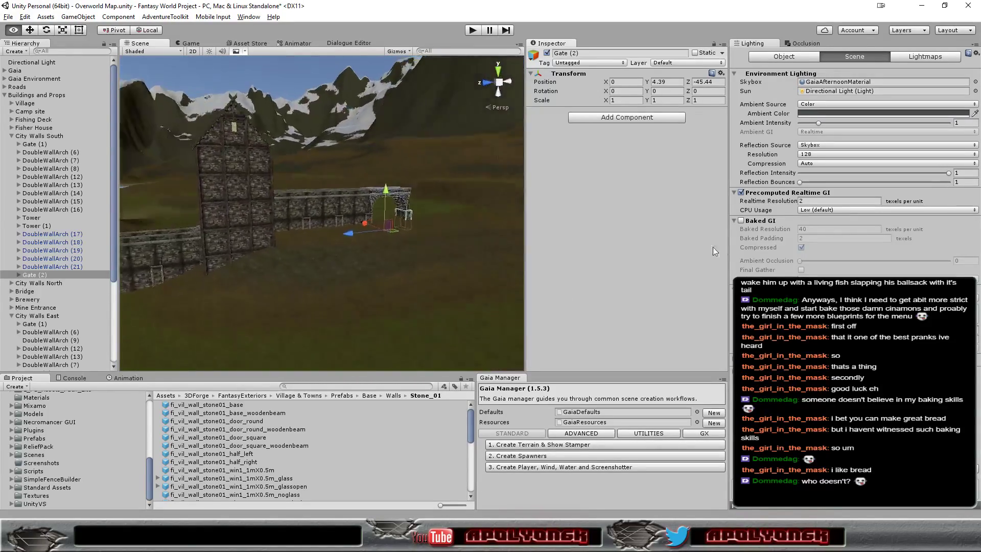
mouse_move(492, 239)
alt+mouse_down()
mouse_move(932, 240)
mouse_move(464, 290)
mouse_move(507, 252)
mouse_move(744, 247)
mouse_move(918, 270)
mouse_move(433, 277)
mouse_move(861, 254)
mouse_move(624, 298)
alt+mouse_up()
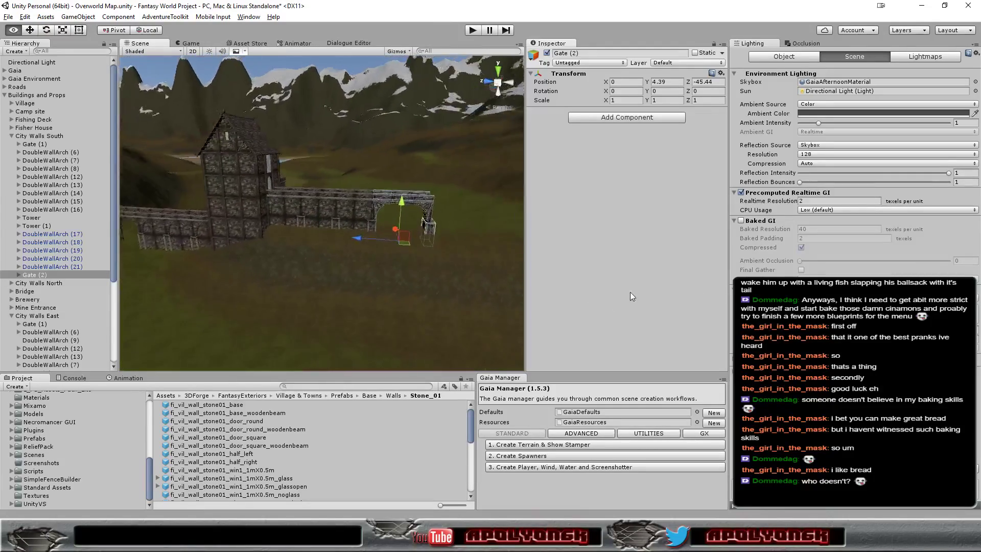
alt+drag(623, 295, 627, 276)
mouse_move(462, 266)
alt+mouse_down()
mouse_move(461, 240)
mouse_move(516, 243)
mouse_move(661, 283)
mouse_move(406, 325)
alt+mouse_up()
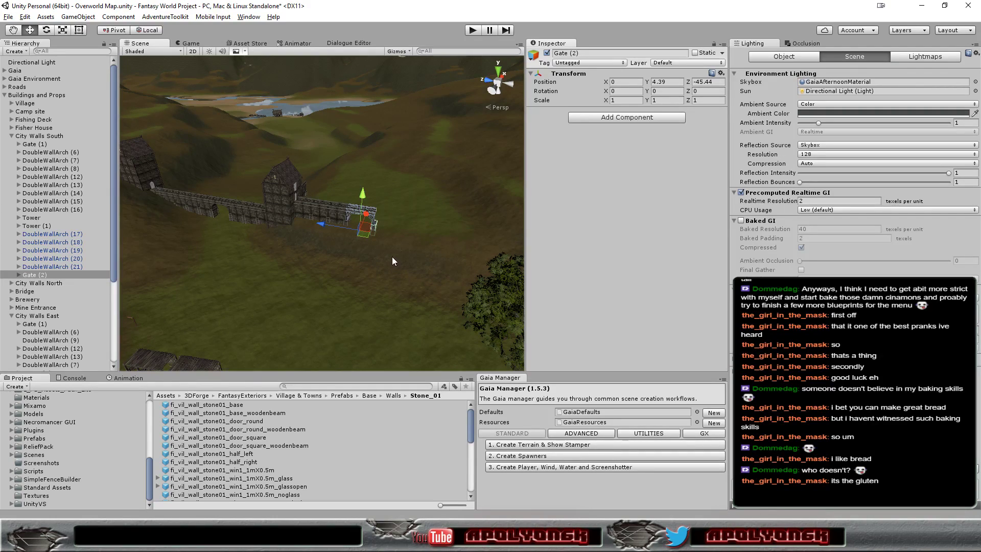
scroll(393, 259, up, 3)
scroll(397, 260, up, 2)
scroll(408, 265, up, 3)
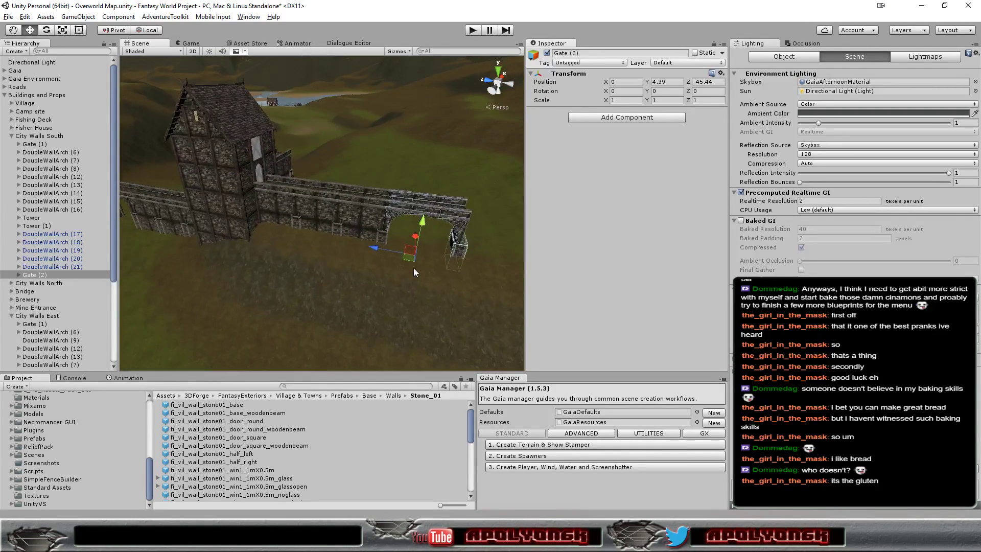
alt+drag(413, 268, 329, 283)
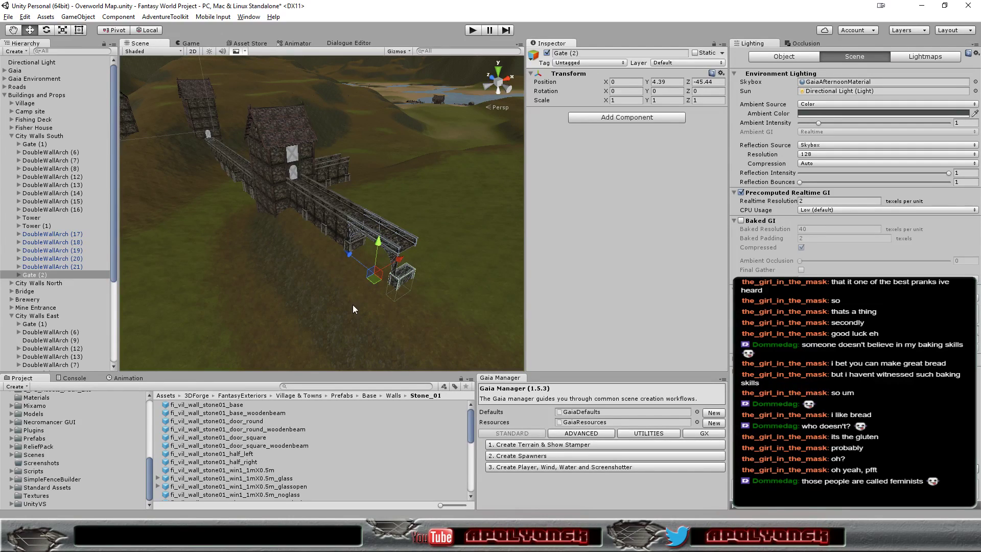
mouse_move(353, 304)
alt+mouse_down()
mouse_move(184, 253)
mouse_move(36, 266)
mouse_move(716, 274)
alt+mouse_up()
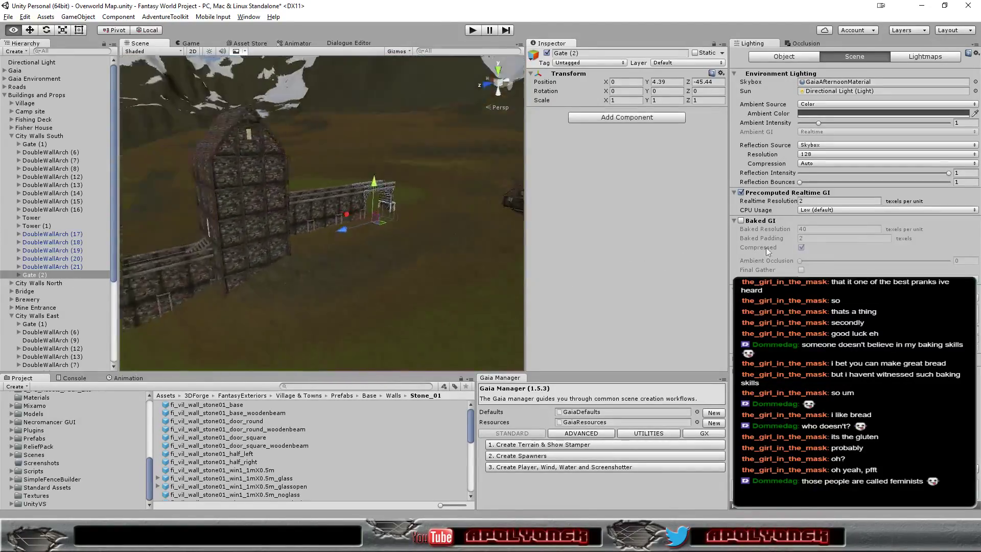
alt+drag(221, 225, 435, 276)
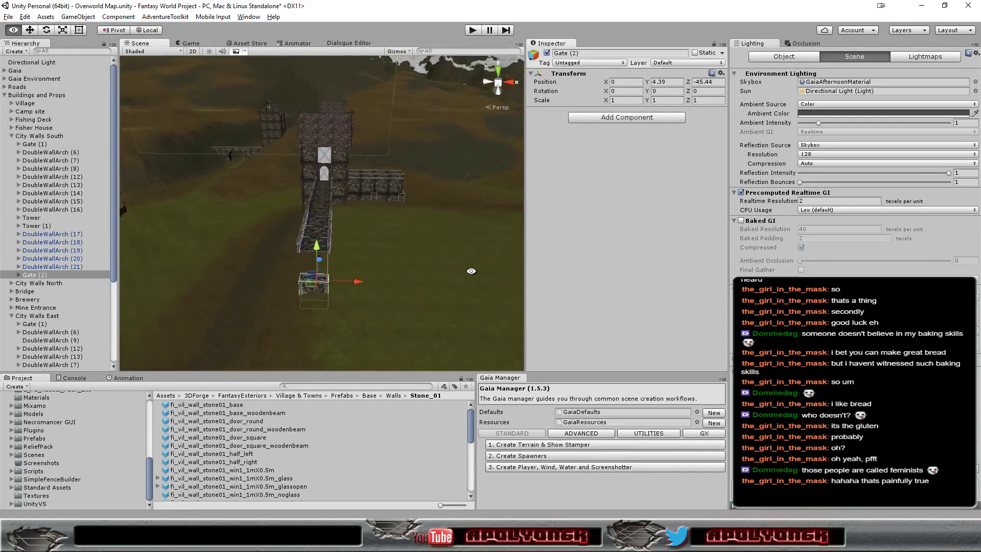
mouse_move(435, 276)
alt+mouse_down()
mouse_move(617, 276)
mouse_move(199, 278)
mouse_move(302, 271)
alt+mouse_up()
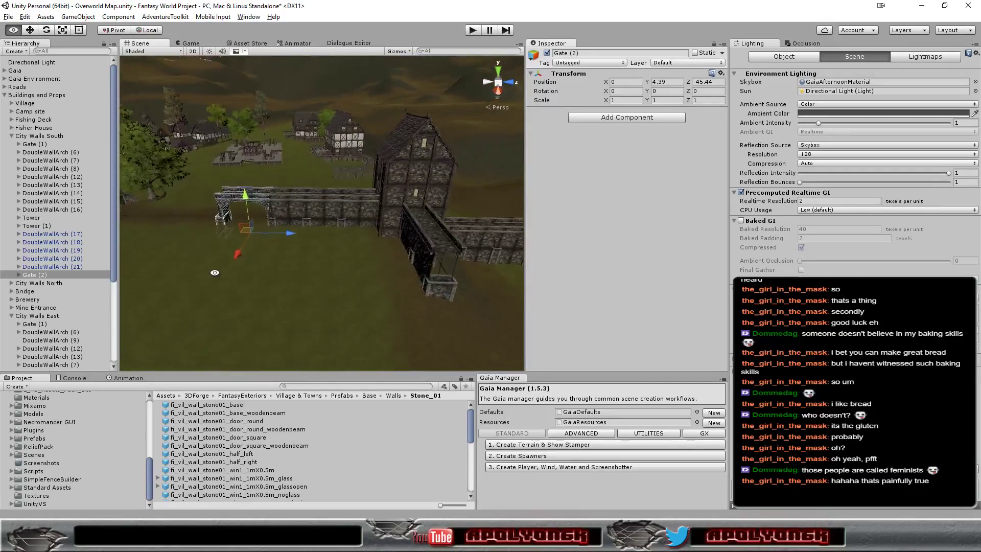
scroll(302, 271, up, 5)
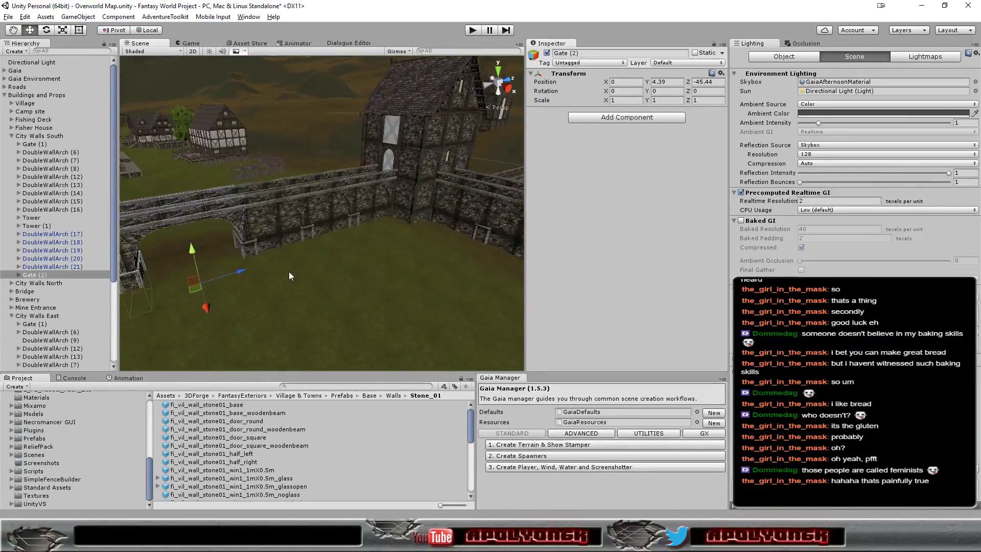
mouse_move(261, 280)
alt+mouse_down()
mouse_move(649, 258)
mouse_move(489, 263)
alt+mouse_up()
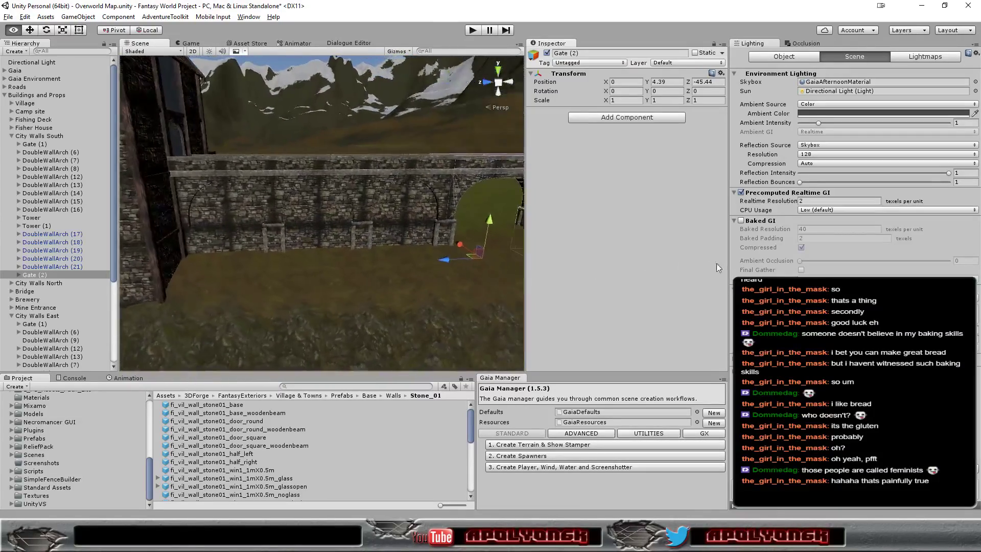
scroll(488, 260, down, 5)
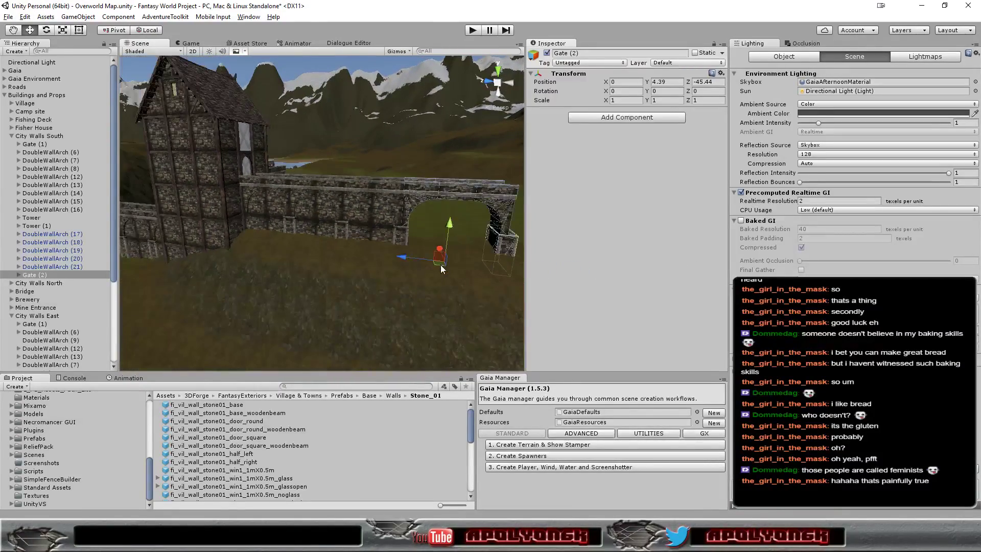
mouse_move(412, 280)
alt+mouse_down()
mouse_move(540, 316)
mouse_move(380, 269)
mouse_move(296, 340)
mouse_move(581, 333)
alt+mouse_up()
key(f)
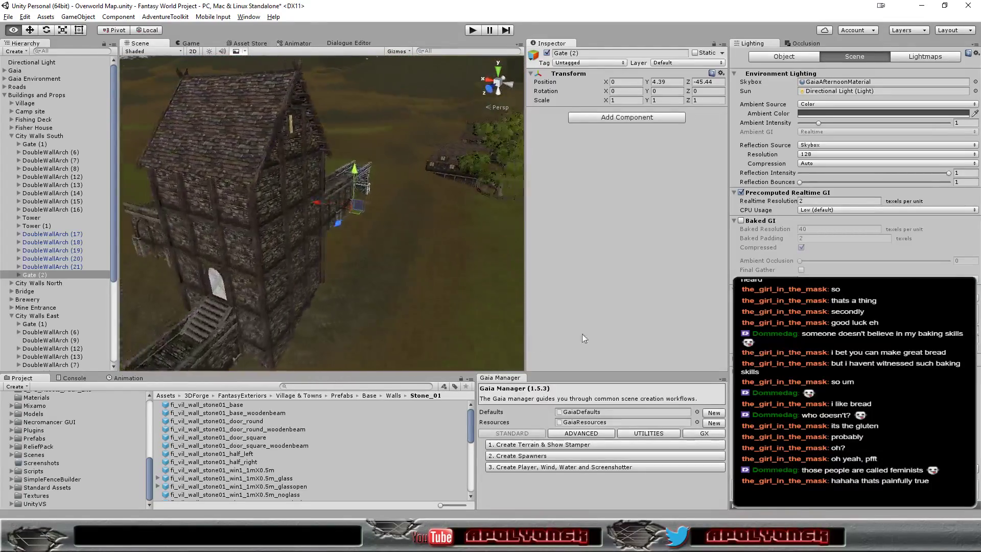
scroll(449, 270, down, 5)
mouse_move(450, 271)
alt+mouse_down()
mouse_move(372, 282)
mouse_move(632, 290)
mouse_move(750, 249)
mouse_move(729, 289)
mouse_move(978, 330)
mouse_move(200, 304)
alt+mouse_up()
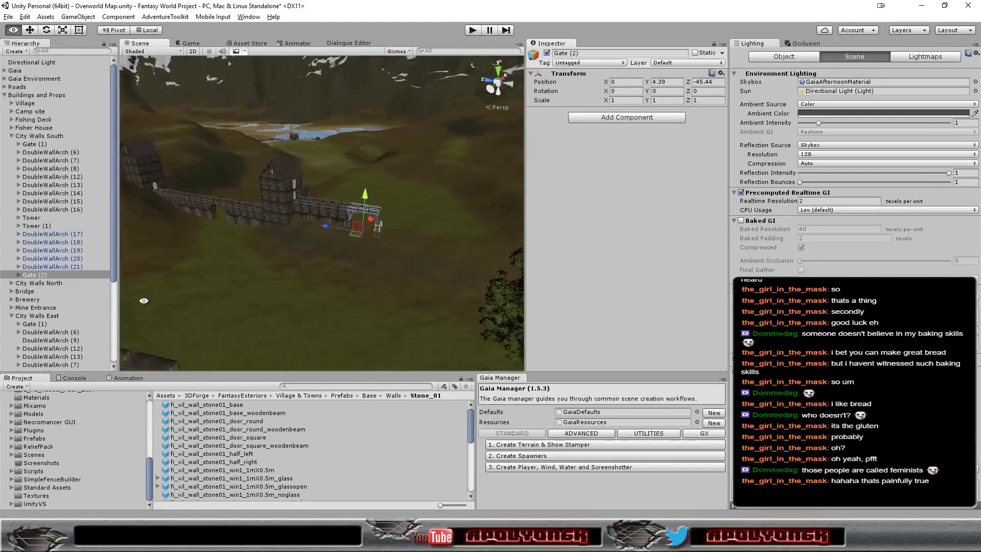
scroll(375, 266, up, 10)
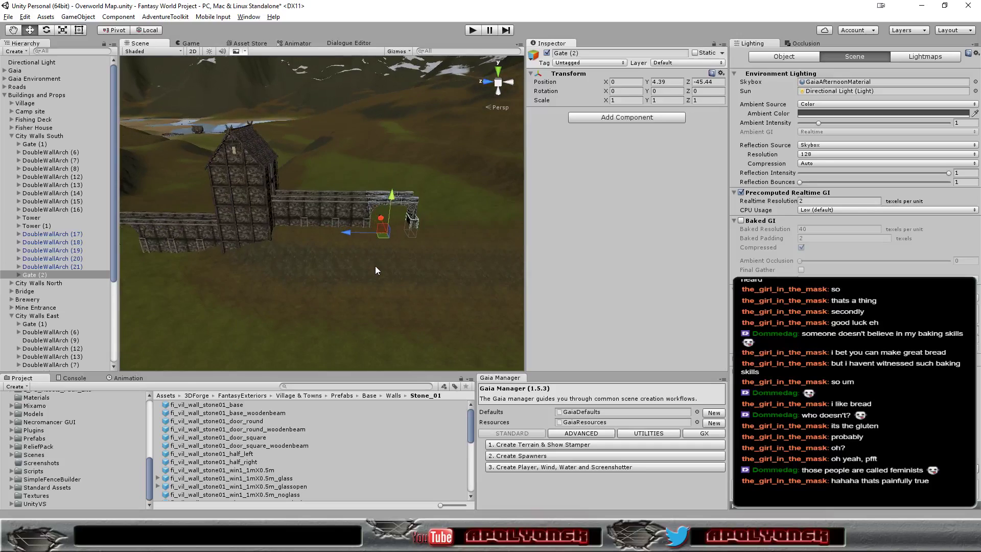
scroll(370, 266, down, 2)
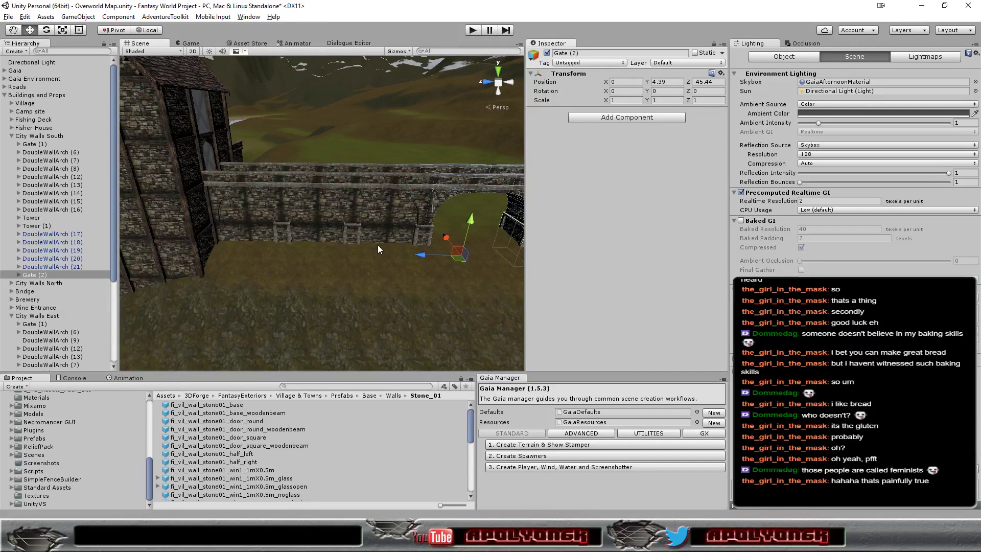
scroll(384, 212, down, 2)
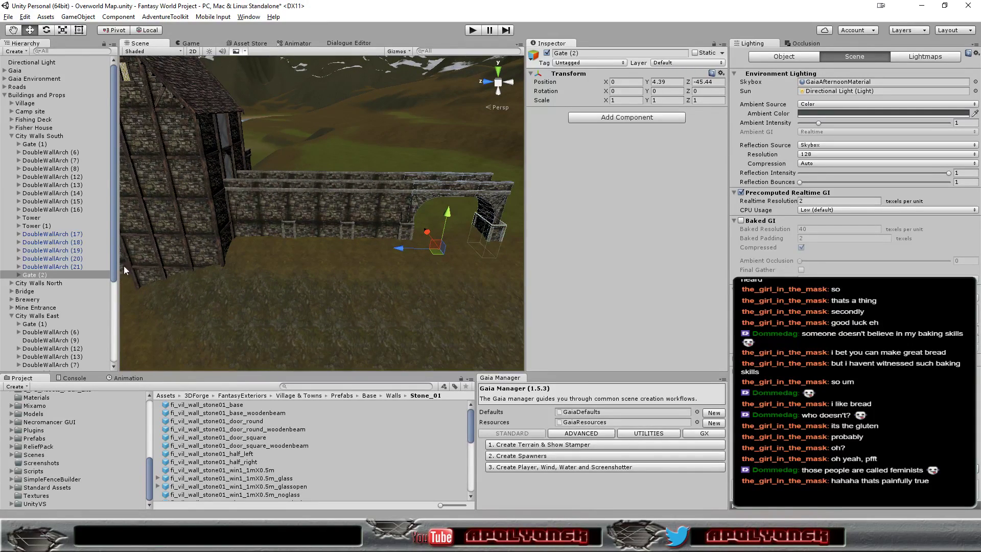
- Duplicate DoubleWallArch (21) and place the copy, DoubleWallArch (22), at 0, 4.39, -51.69
click(55, 267)
key(ctrl+d)
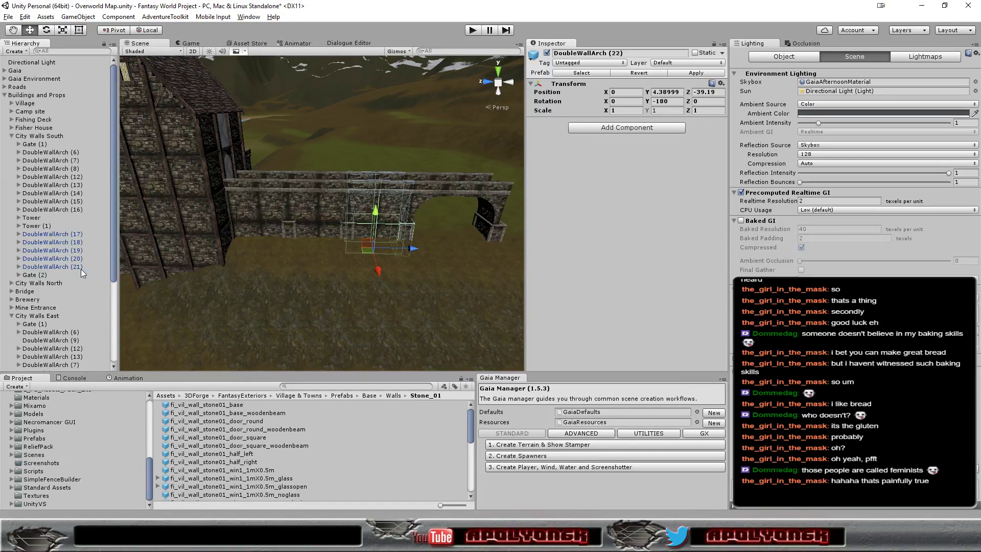
mouse_move(415, 252)
mouse_down()
mouse_move(560, 241)
mouse_move(338, 289)
mouse_move(397, 311)
mouse_move(338, 293)
mouse_up()
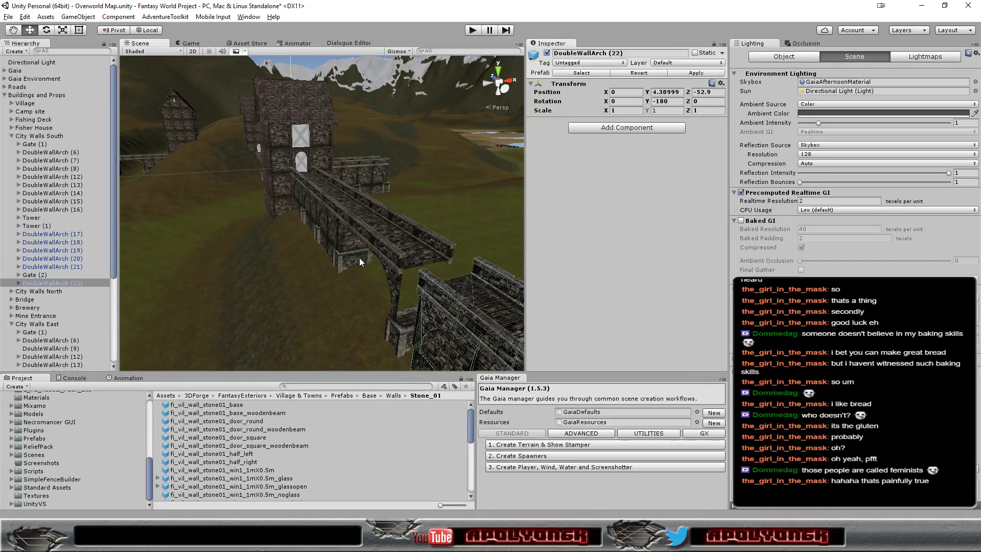
scroll(435, 280, up, 3)
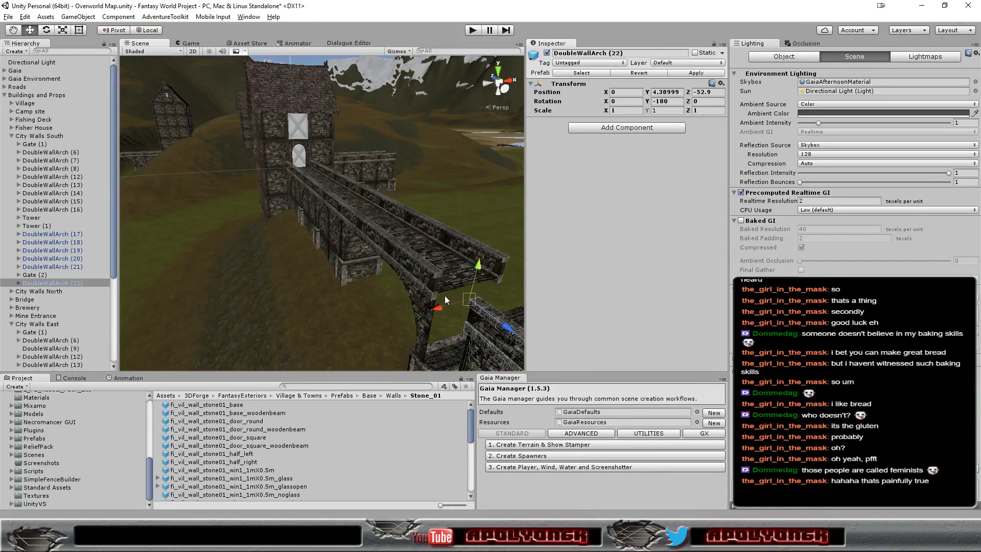
drag(471, 298, 435, 271)
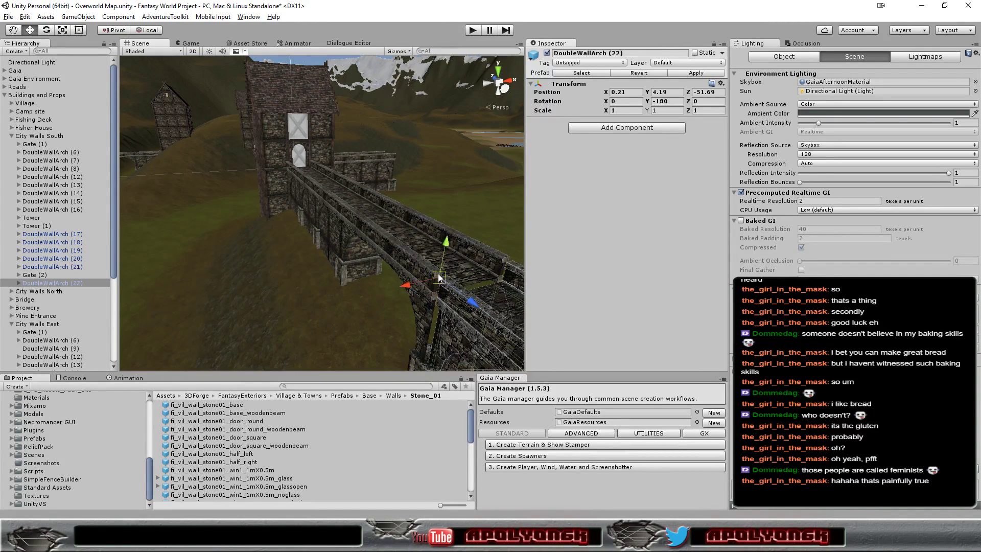
scroll(446, 283, down, 5)
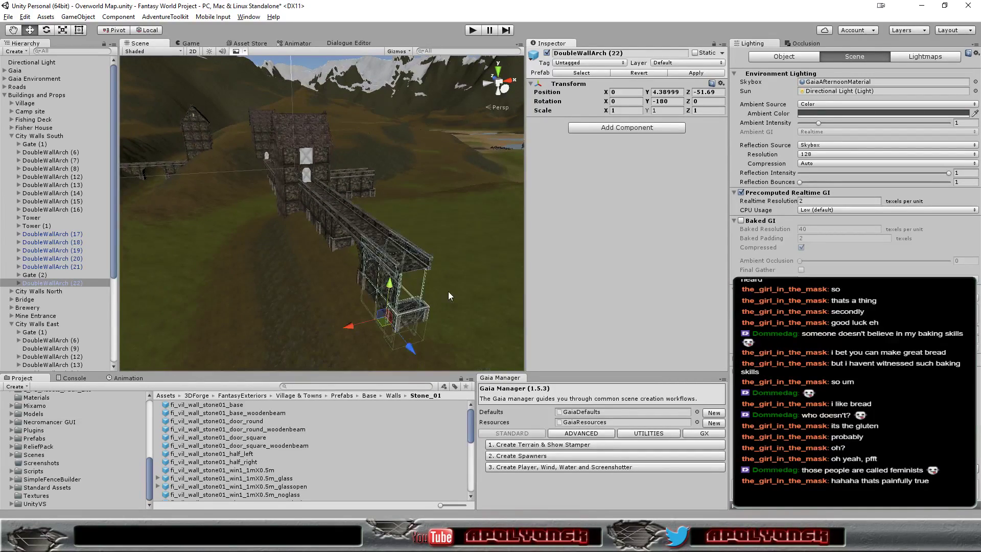
mouse_move(465, 345)
alt+mouse_down()
mouse_move(493, 308)
mouse_move(363, 315)
mouse_move(415, 319)
alt+mouse_up()
scroll(457, 315, up, 5)
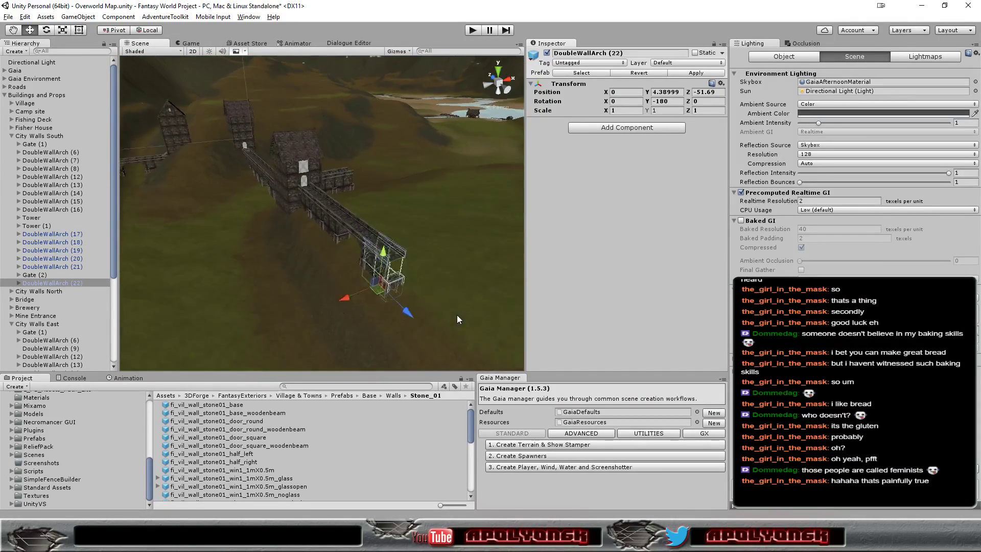
alt+drag(483, 317, 472, 286)
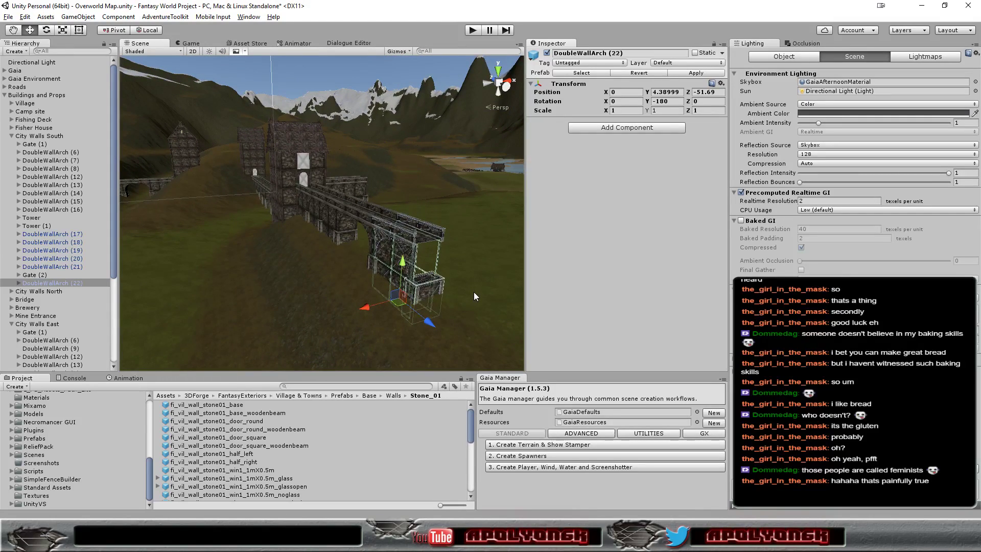
- Duplicate DoubleWallArch (22) and move the copy, DoubleWallArch (23), to about Z -56.69
key(ctrl+d)
scroll(466, 317, up, 3)
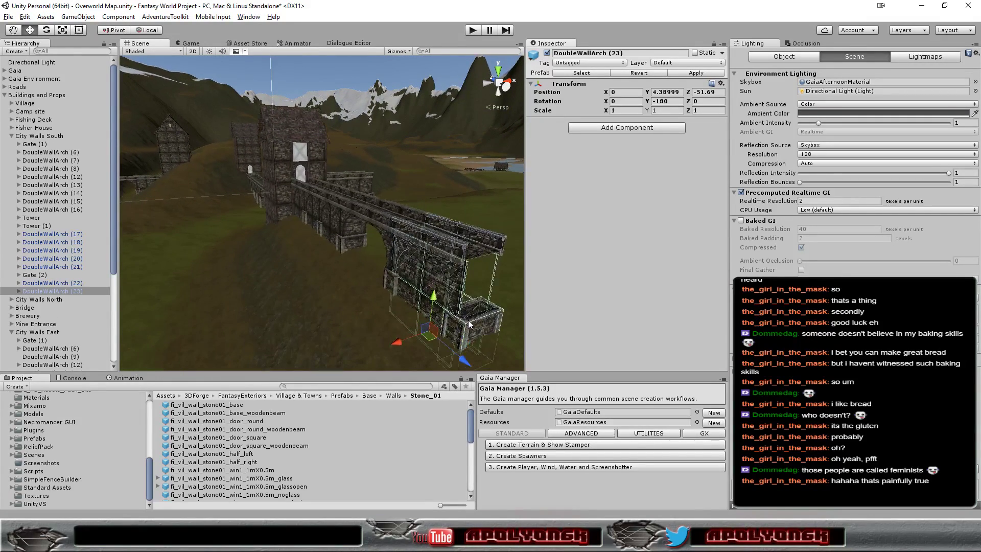
alt+drag(469, 326, 593, 365)
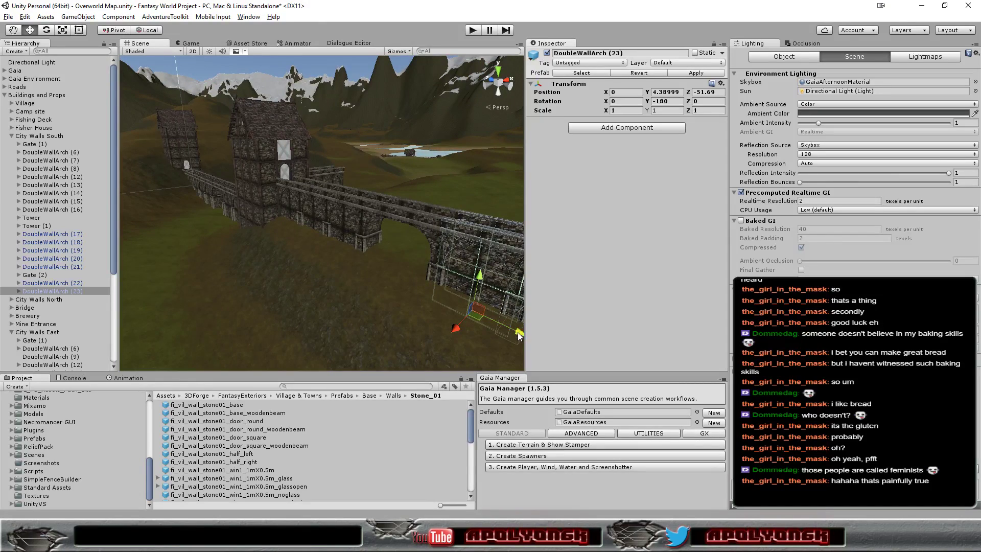
scroll(466, 337, down, 5)
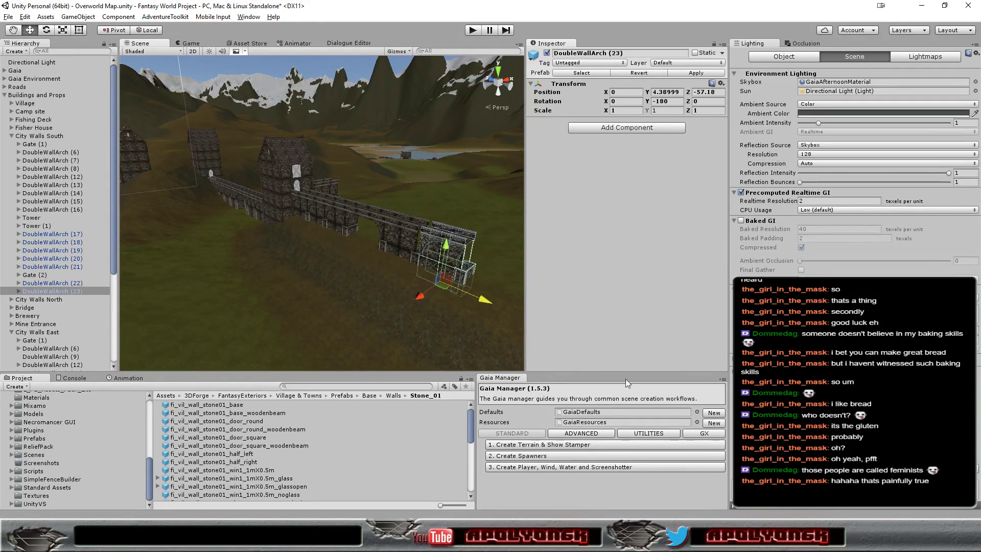
drag(490, 300, 488, 296)
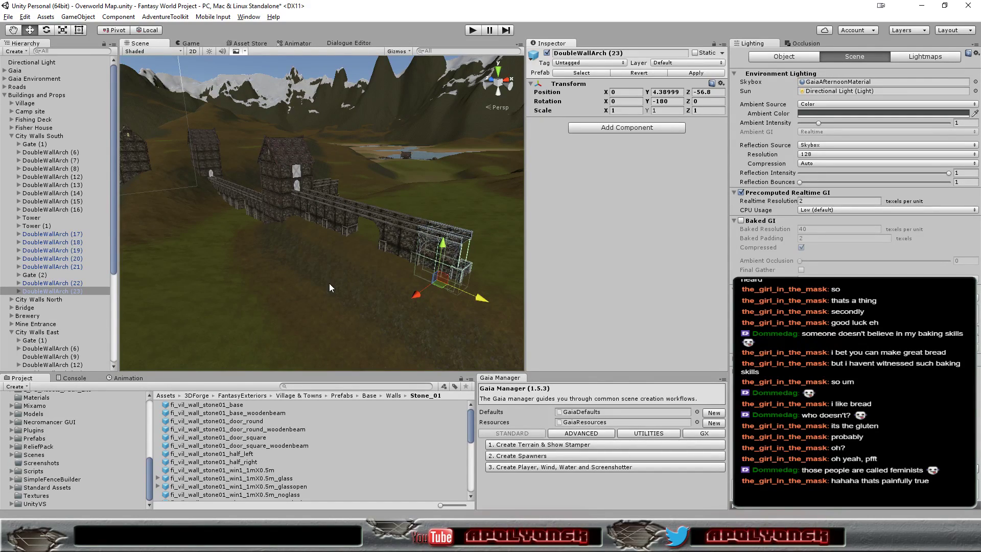
- Orbit and zoom around the village to check the new arch's alignment with the wall
alt+drag(329, 283, 216, 265)
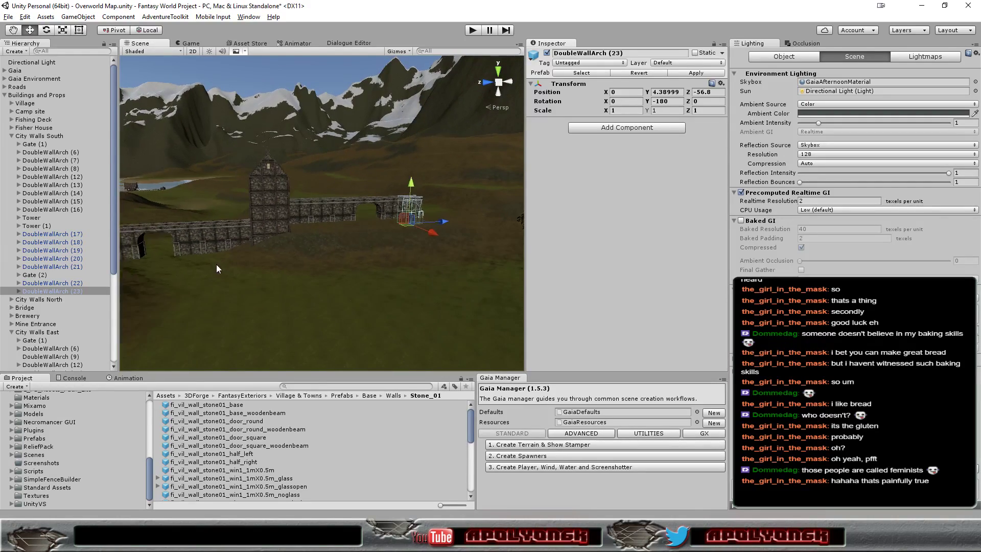
mouse_move(216, 265)
right_down()
mouse_move(288, 394)
mouse_move(209, 386)
mouse_move(266, 388)
mouse_move(286, 357)
mouse_move(128, 368)
right_up()
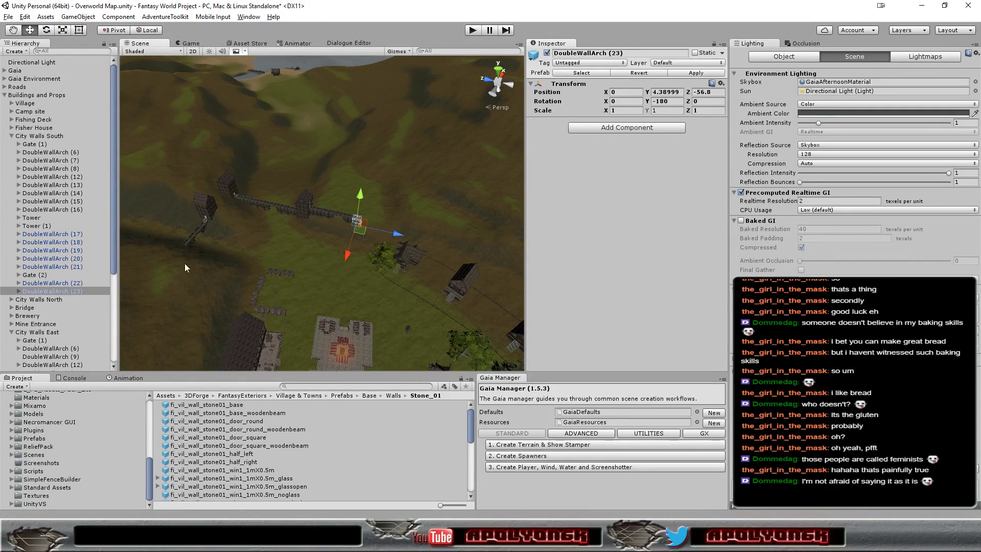
scroll(226, 226, down, 3)
scroll(227, 234, down, 3)
scroll(228, 234, down, 3)
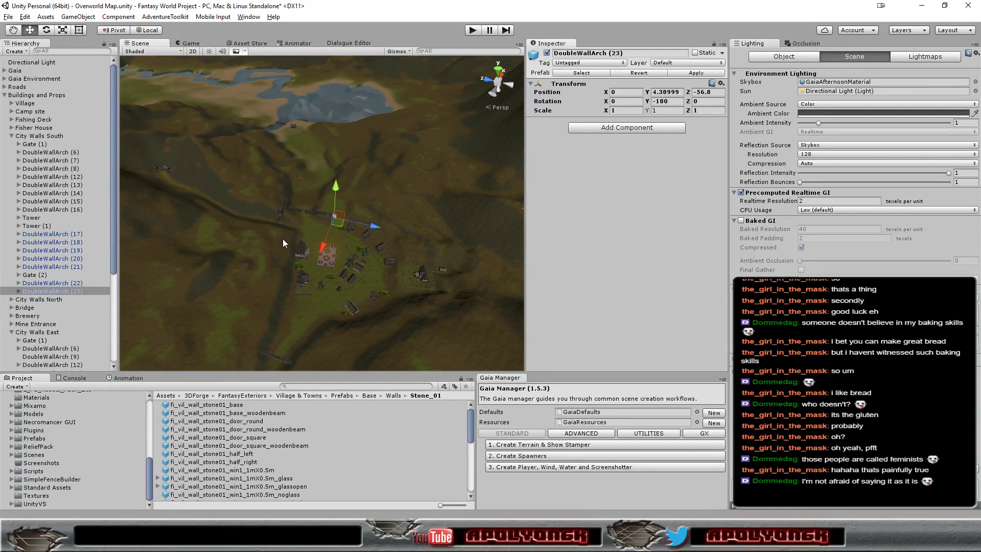
mouse_move(283, 238)
alt+mouse_down()
mouse_move(320, 206)
mouse_move(623, 323)
mouse_move(594, 333)
alt+mouse_up()
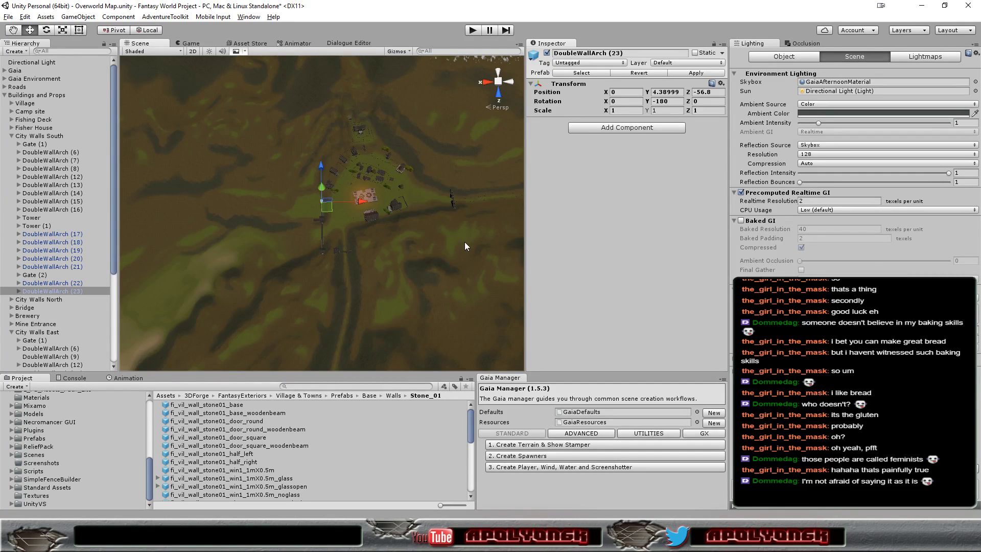
mouse_move(460, 251)
alt+mouse_down()
mouse_move(432, 109)
mouse_move(802, 86)
mouse_move(805, 169)
alt+mouse_up()
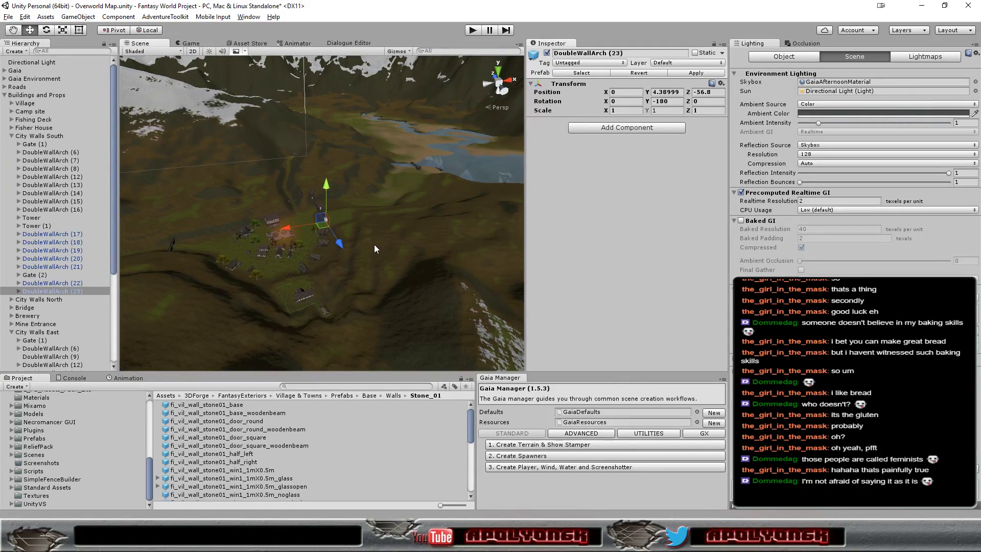
scroll(308, 243, up, 5)
mouse_move(274, 238)
alt+mouse_down()
mouse_move(332, 217)
mouse_move(642, 232)
mouse_move(405, 272)
alt+mouse_up()
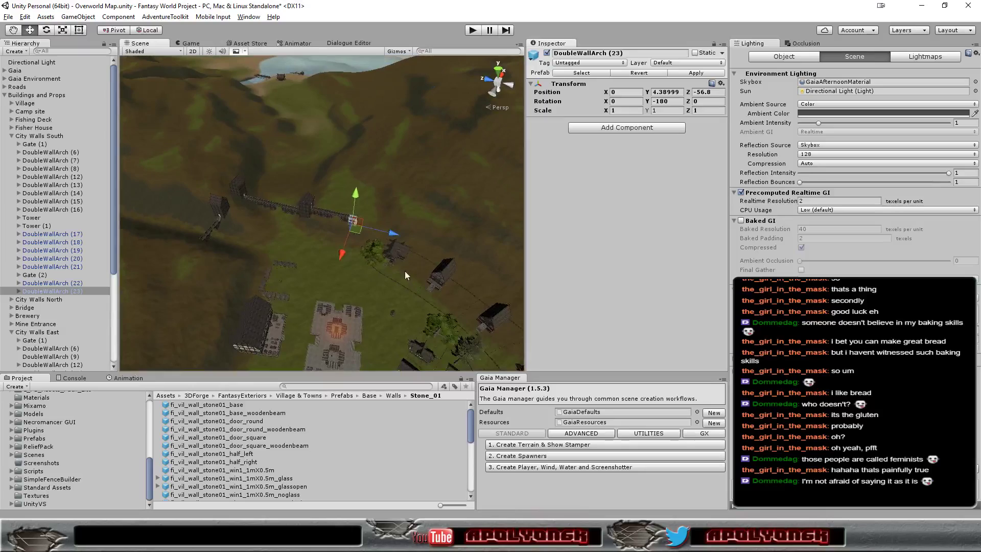
scroll(400, 255, up, 2)
scroll(400, 256, up, 2)
scroll(402, 256, up, 2)
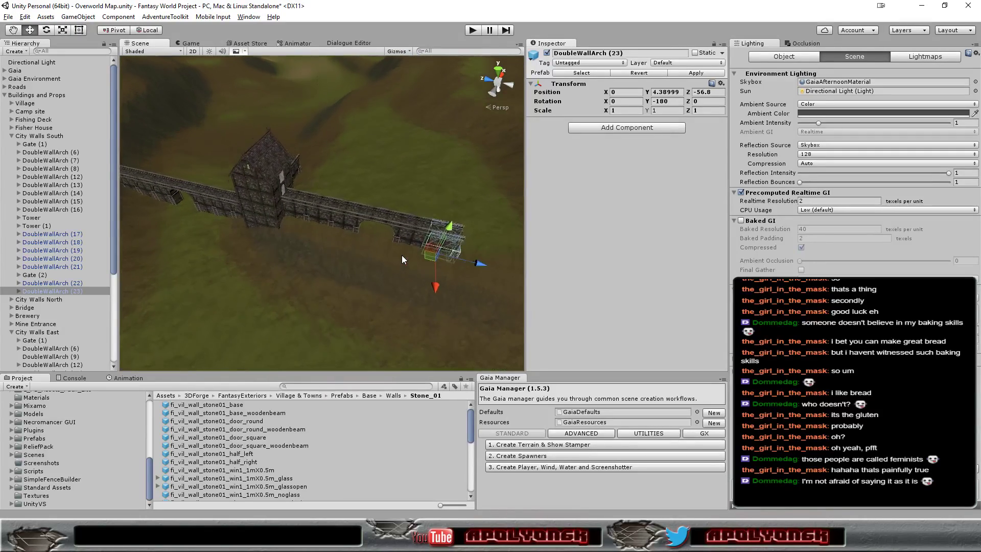
mouse_move(401, 256)
alt+mouse_down()
mouse_move(242, 167)
mouse_move(280, 245)
alt+mouse_up()
scroll(284, 260, up, 2)
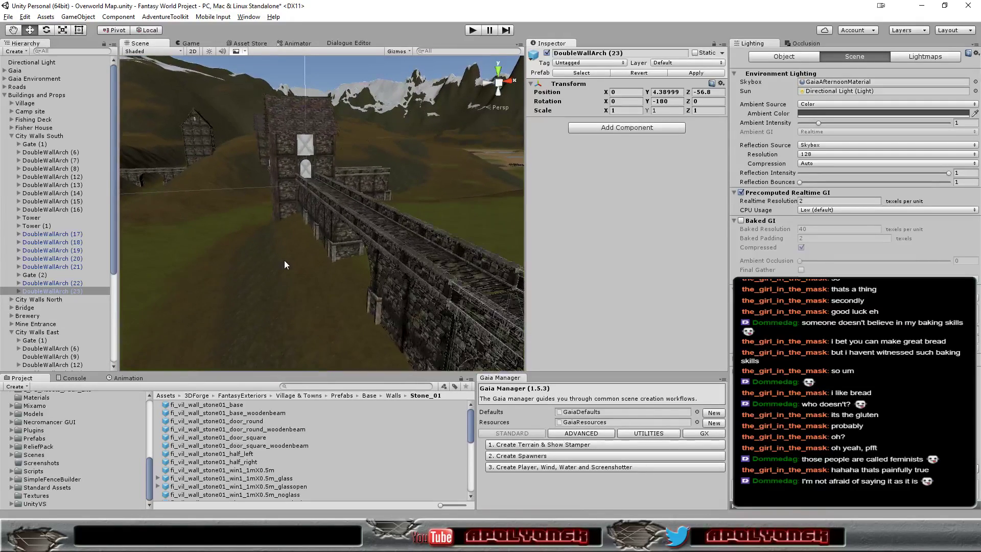
scroll(285, 261, up, 1)
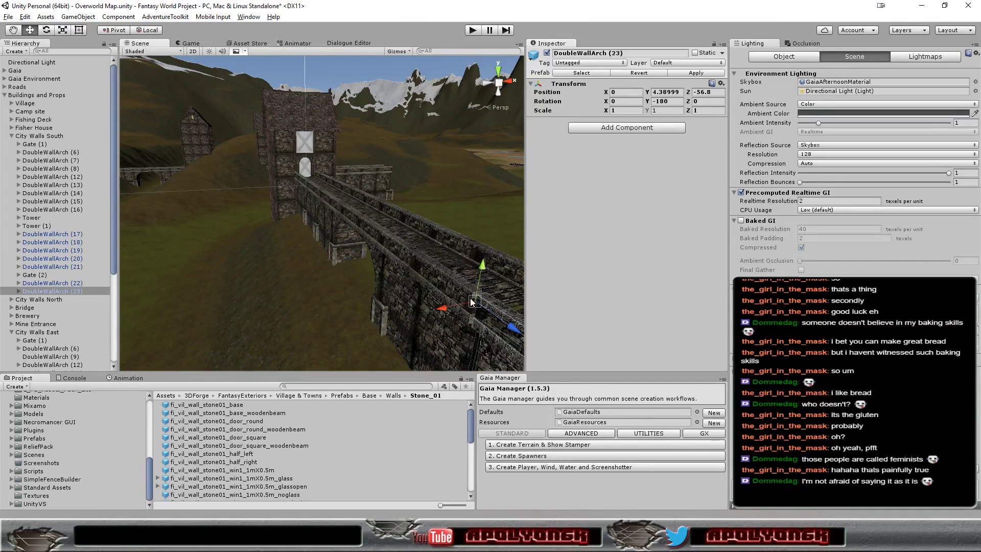
- Nudge DoubleWallArch (23) slightly to close the gap, then review village and walls top-down
drag(481, 296, 473, 292)
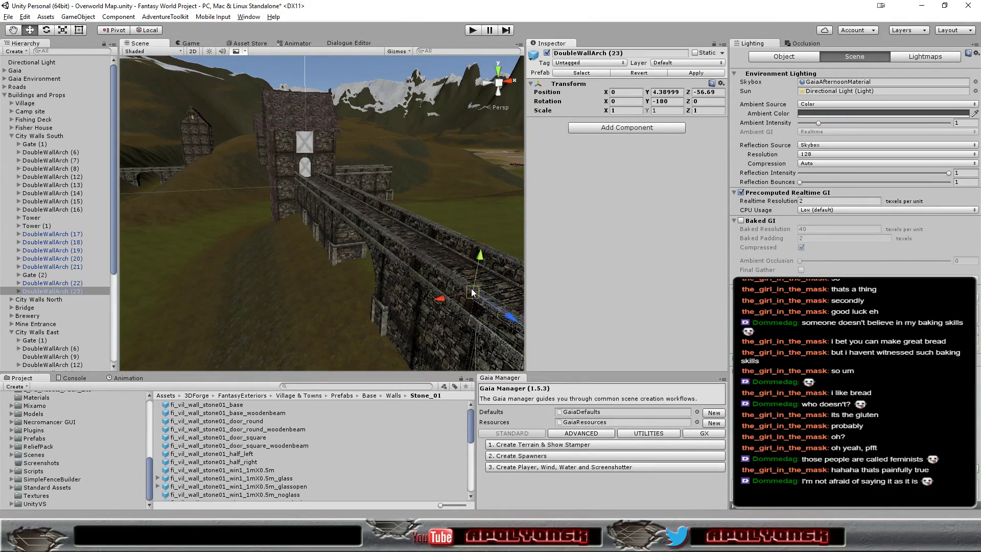
alt+right_drag(437, 284, 221, 274)
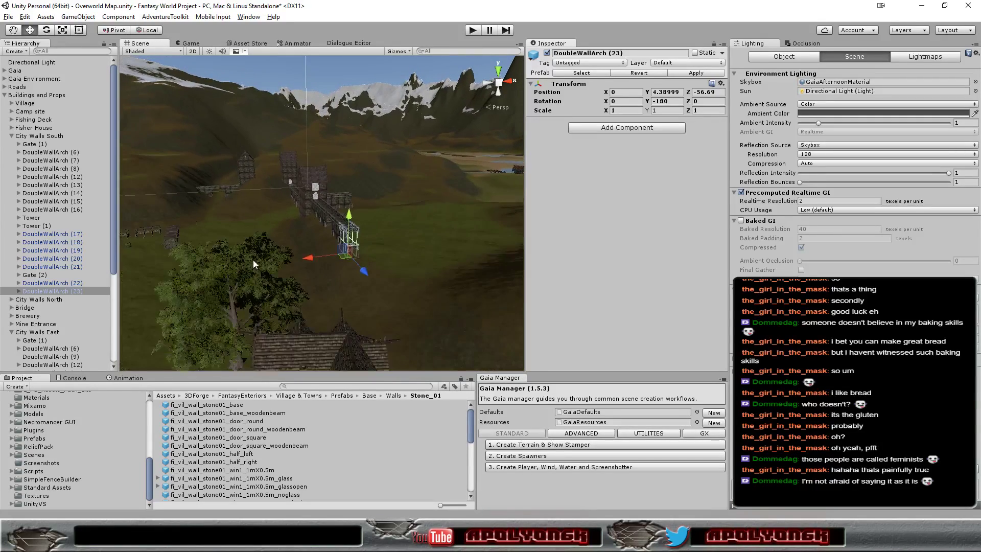
mouse_move(218, 252)
alt+mouse_down()
mouse_move(336, 294)
mouse_move(287, 235)
alt+mouse_up()
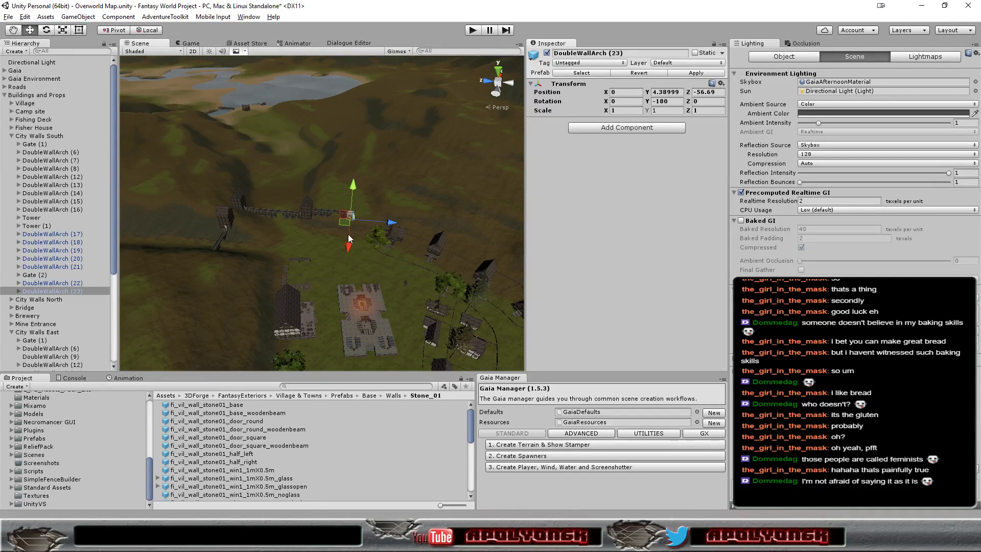
click(305, 162)
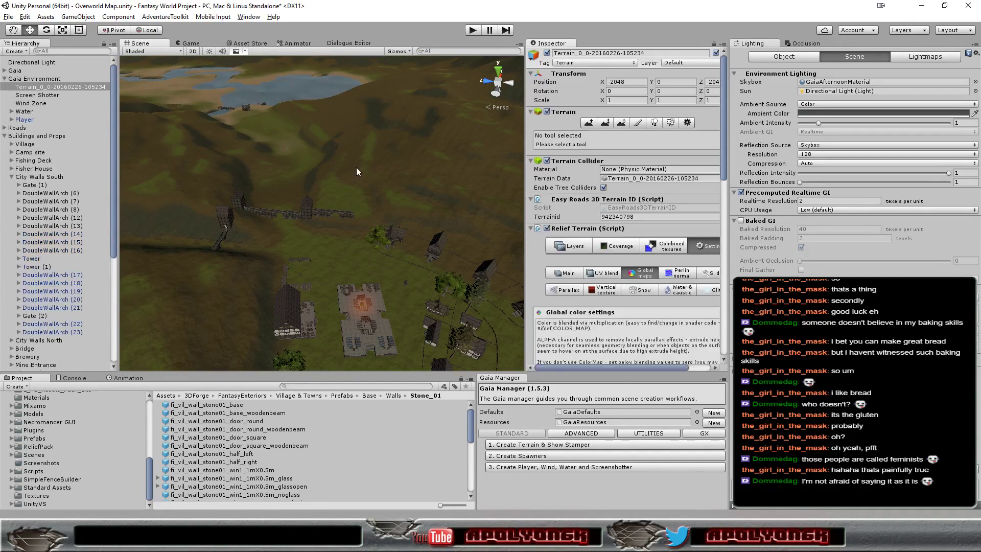
scroll(371, 183, down, 2)
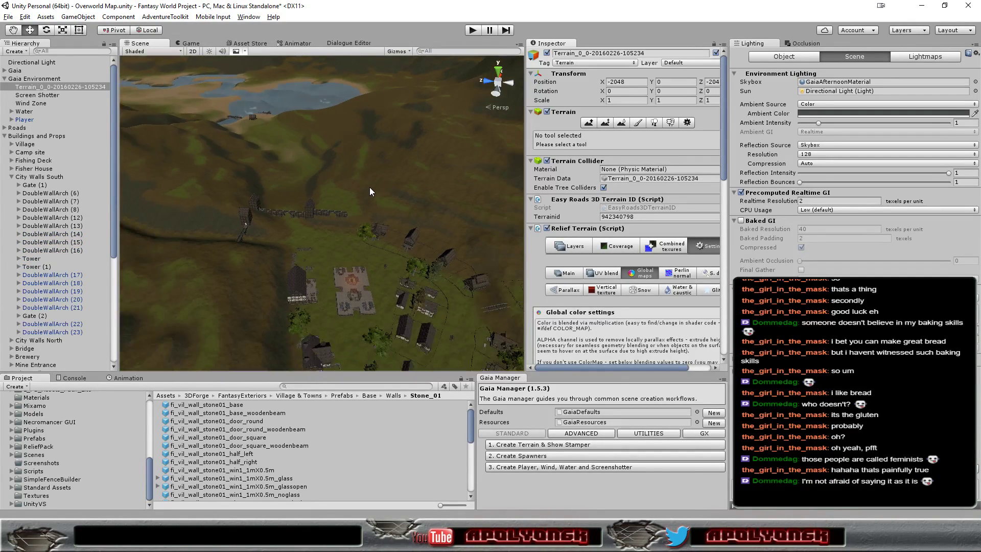
scroll(370, 187, down, 2)
scroll(339, 222, down, 2)
alt+drag(337, 229, 737, 223)
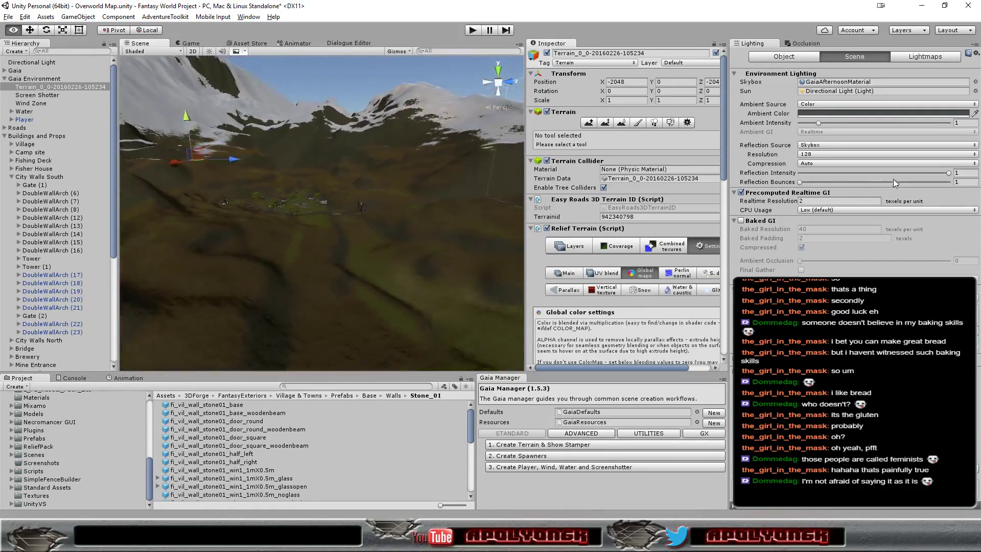
mouse_move(736, 223)
alt+mouse_down()
mouse_move(733, 189)
mouse_move(349, 338)
alt+mouse_up()
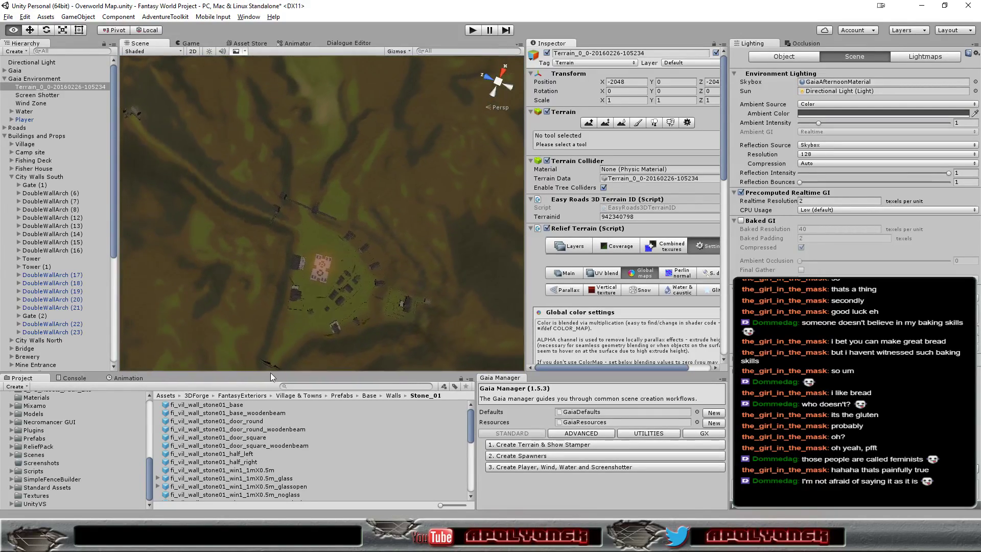
mouse_move(349, 338)
alt+mouse_down()
mouse_move(374, 403)
mouse_move(311, 357)
alt+mouse_up()
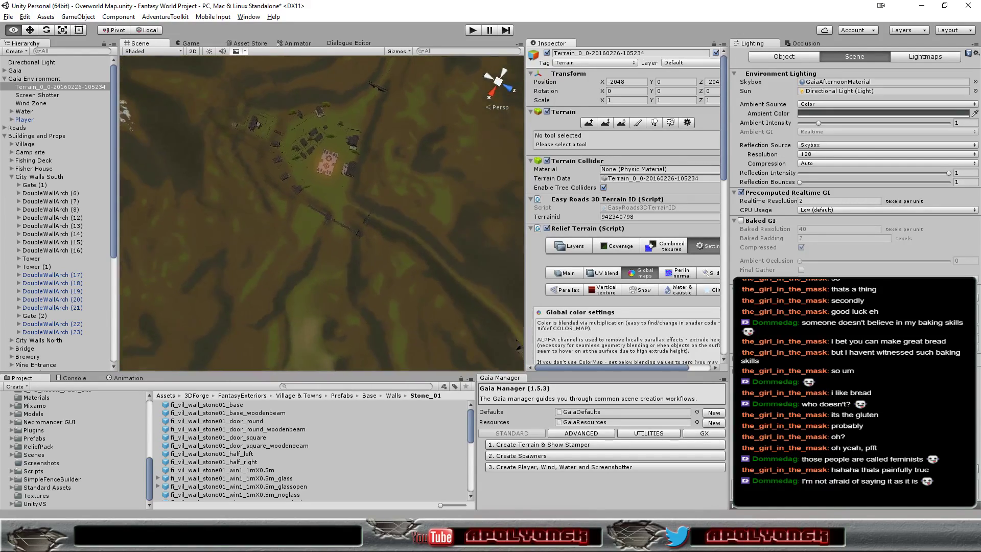
mouse_move(311, 357)
alt+mouse_down()
mouse_move(560, 346)
mouse_move(574, 329)
mouse_move(563, 330)
alt+mouse_up()
scroll(404, 264, up, 3)
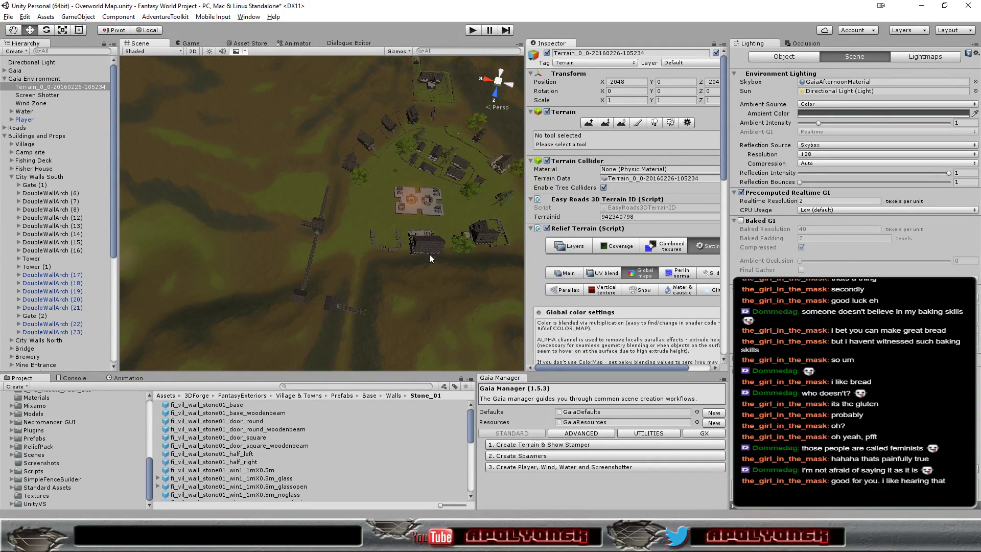
scroll(430, 266, up, 2)
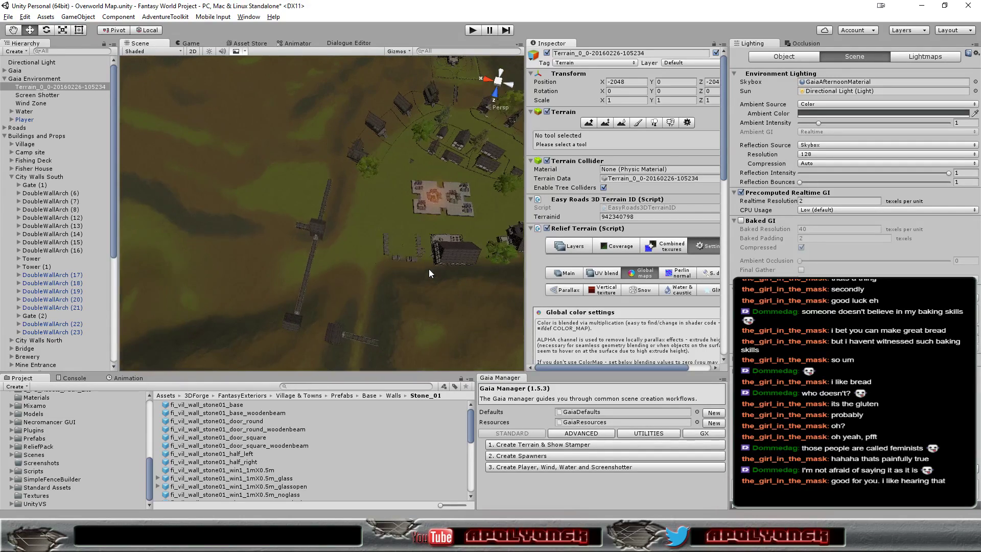
scroll(428, 269, up, 2)
mouse_move(425, 277)
alt+mouse_down()
mouse_move(559, 159)
mouse_move(599, 205)
mouse_move(587, 225)
alt+mouse_up()
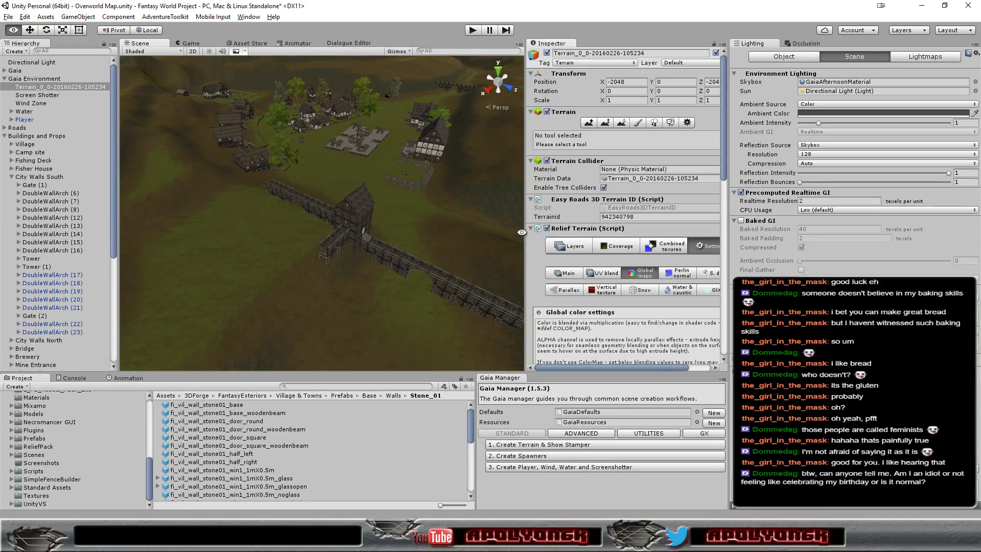
- Orbit the Scene view low along the south city wall across the hills
mouse_move(378, 269)
alt+mouse_down()
mouse_move(538, 257)
mouse_move(18, 193)
mouse_move(440, 213)
mouse_move(469, 163)
mouse_move(331, 211)
alt+mouse_up()
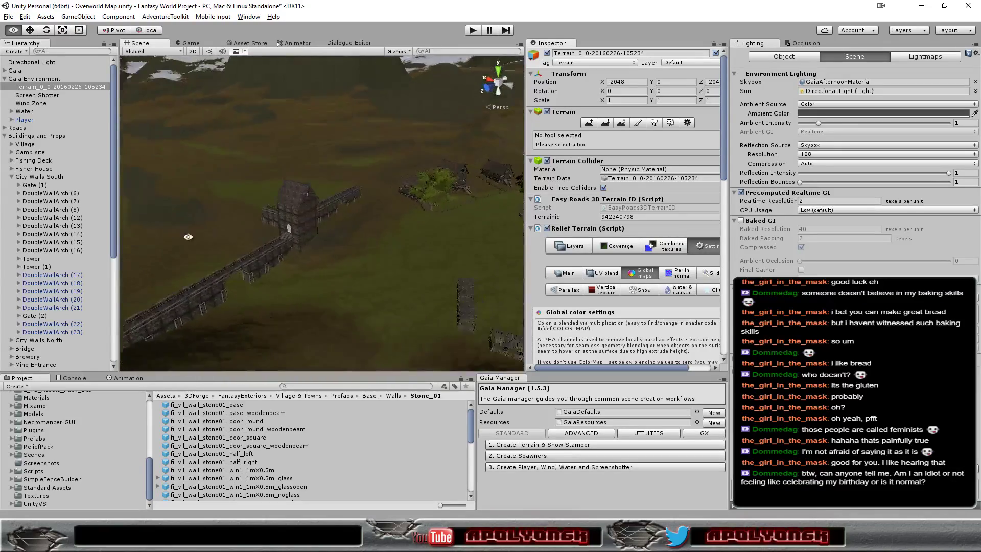
mouse_move(331, 211)
alt+mouse_down()
mouse_move(7, 262)
mouse_move(119, 215)
mouse_move(195, 250)
mouse_move(551, 247)
mouse_move(486, 260)
mouse_move(135, 276)
mouse_move(88, 226)
alt+mouse_up()
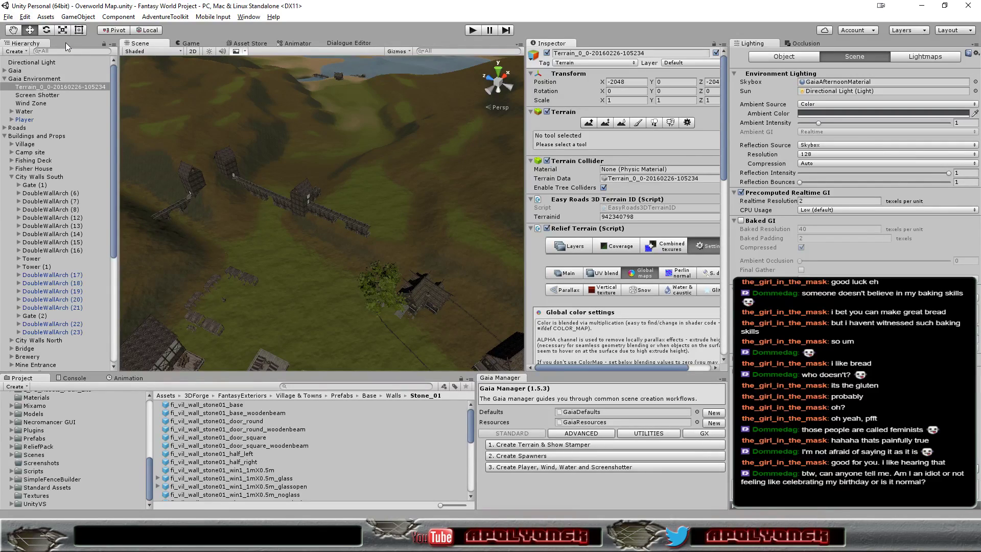
- Save the project, then collapse the Buildings and Props and Managers groups in the Hierarchy
click(8, 16)
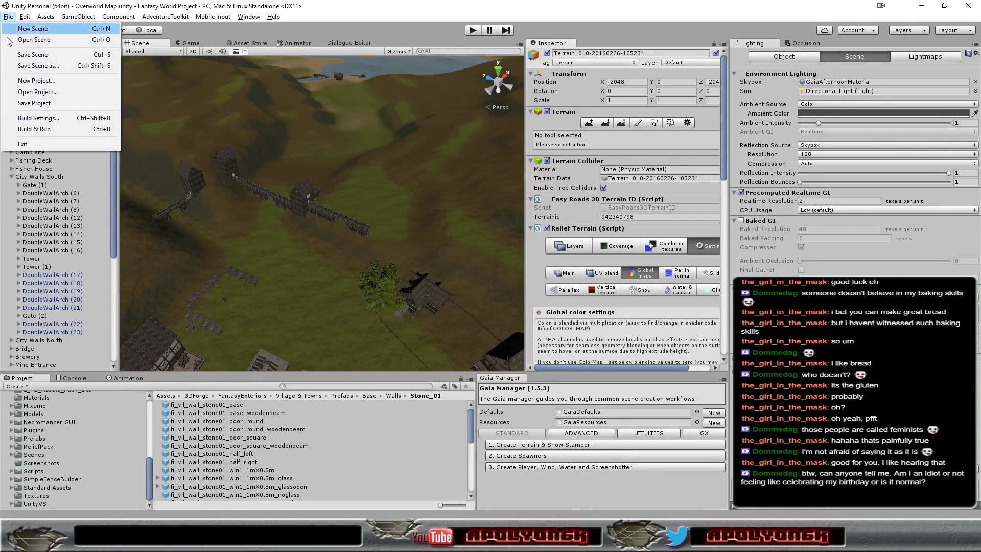
click(28, 103)
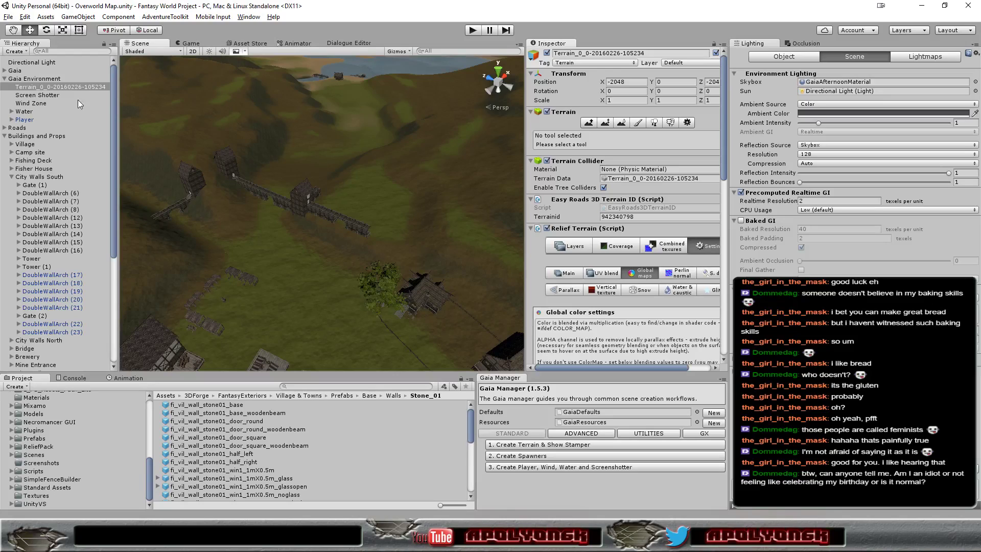
click(5, 136)
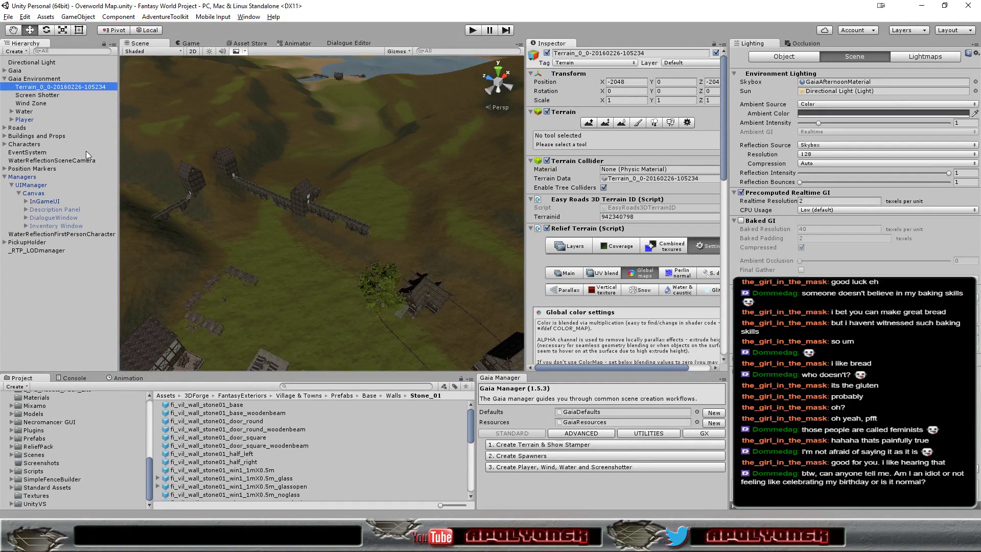
click(4, 177)
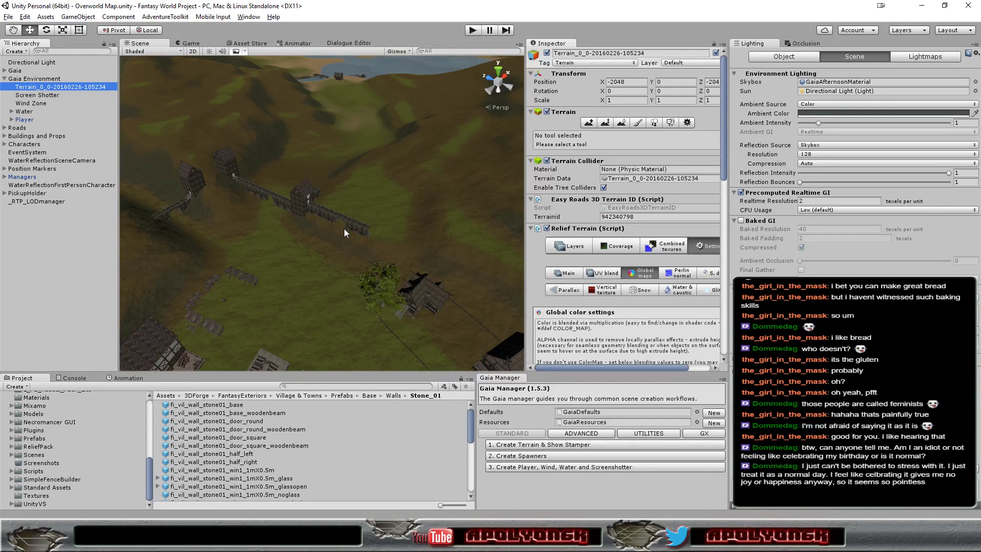
scroll(348, 231, up, 2)
scroll(347, 231, up, 2)
scroll(348, 231, up, 2)
scroll(347, 231, up, 2)
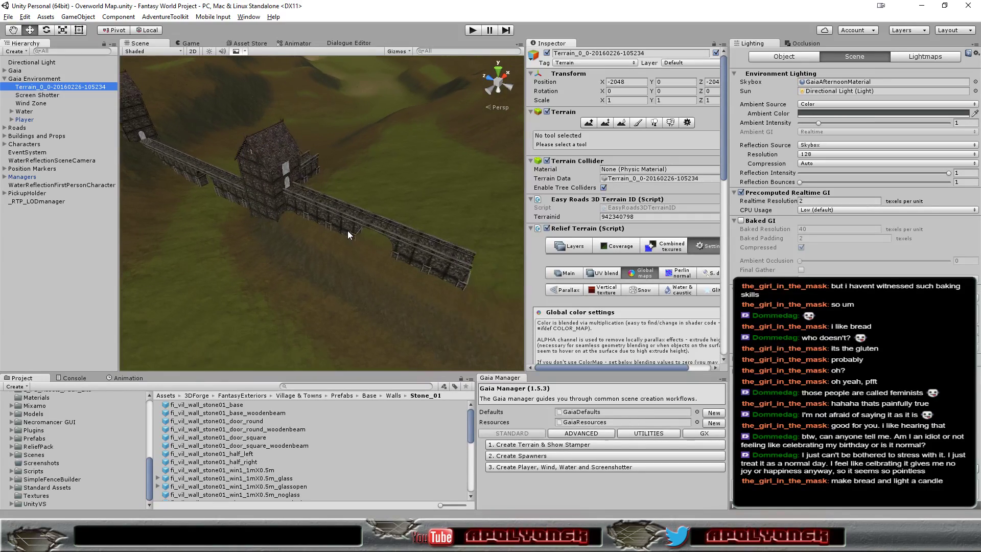
scroll(348, 232, up, 1)
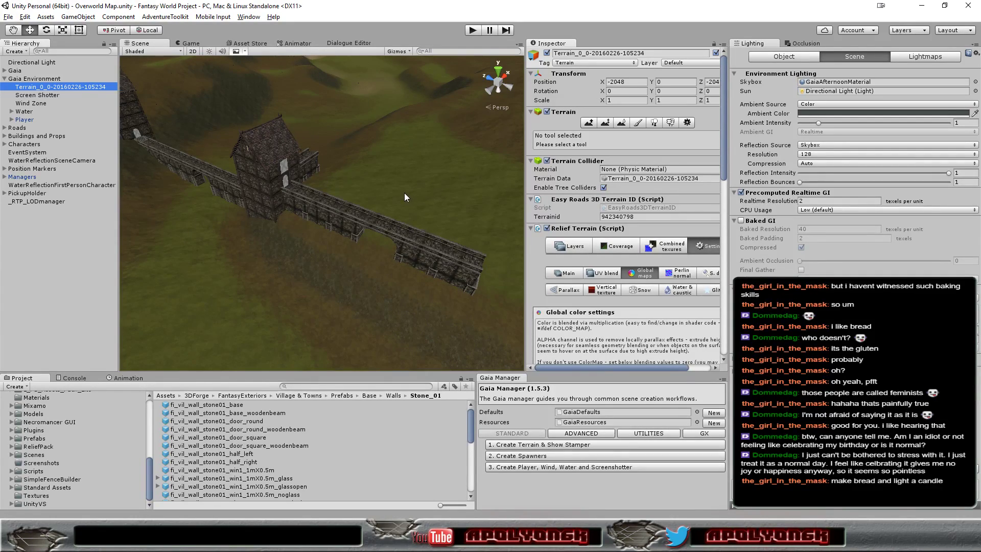
scroll(404, 196, down, 1)
scroll(405, 196, down, 1)
scroll(405, 196, up, 1)
scroll(405, 196, up, 1)
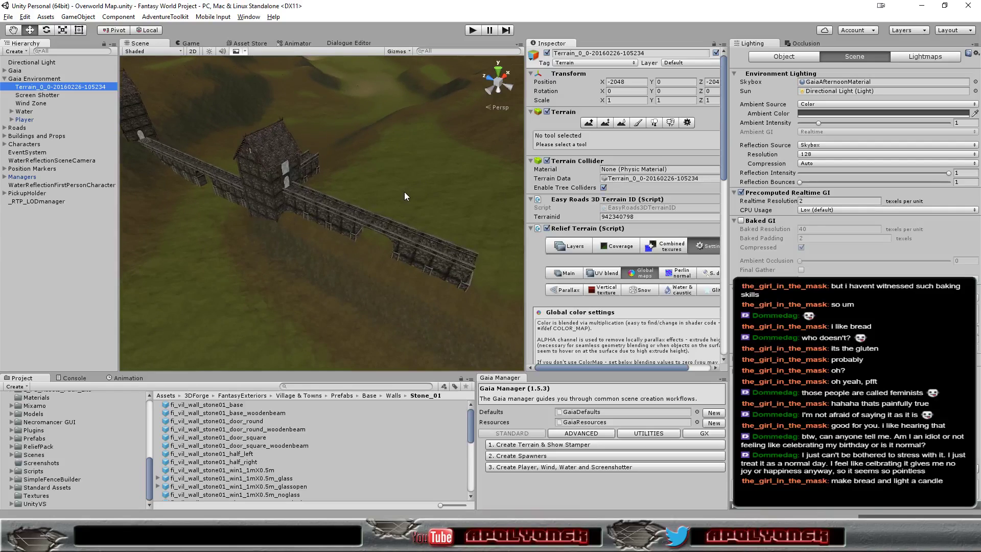
scroll(405, 196, up, 1)
scroll(405, 196, up, 1)
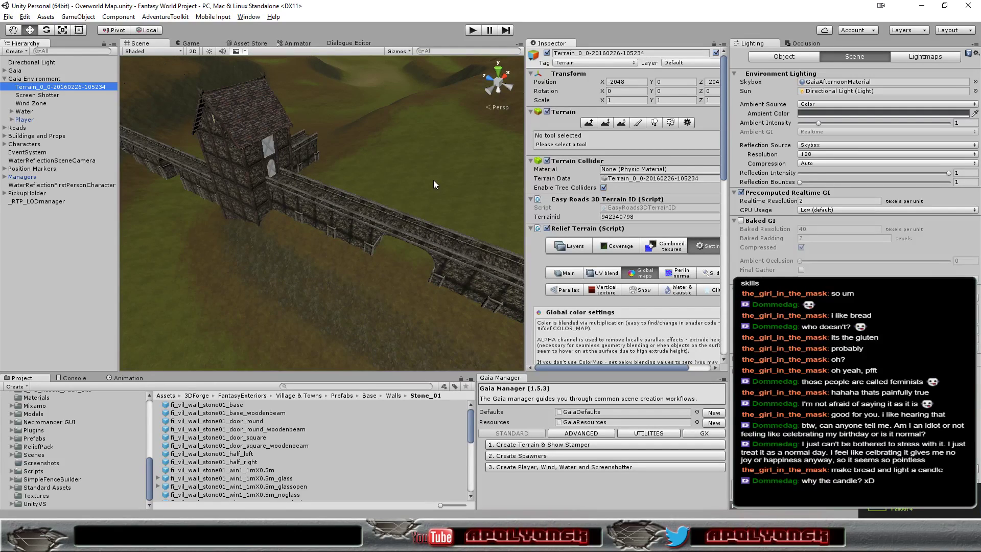
scroll(434, 181, down, 2)
scroll(434, 179, down, 2)
scroll(433, 175, down, 2)
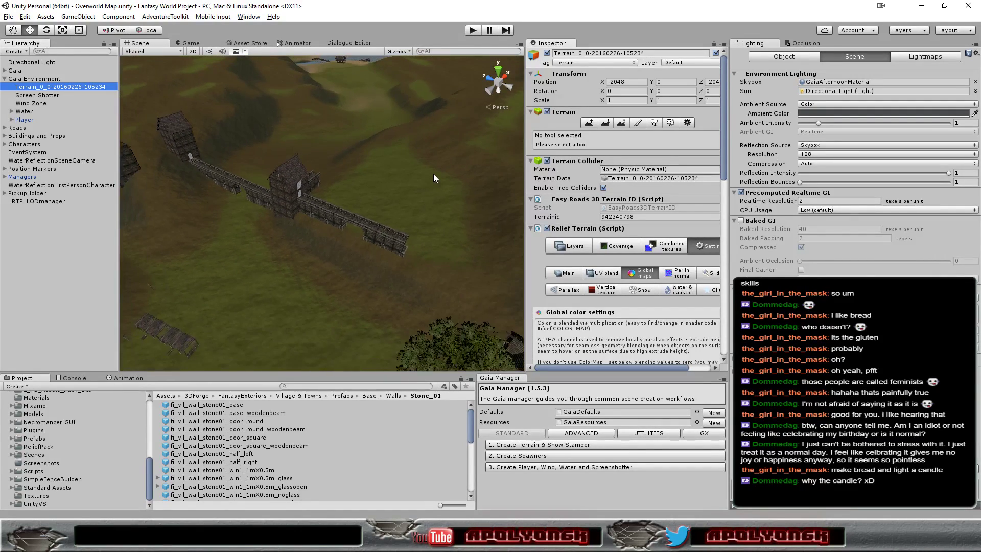
scroll(434, 178, down, 2)
scroll(433, 177, up, 2)
scroll(434, 178, up, 1)
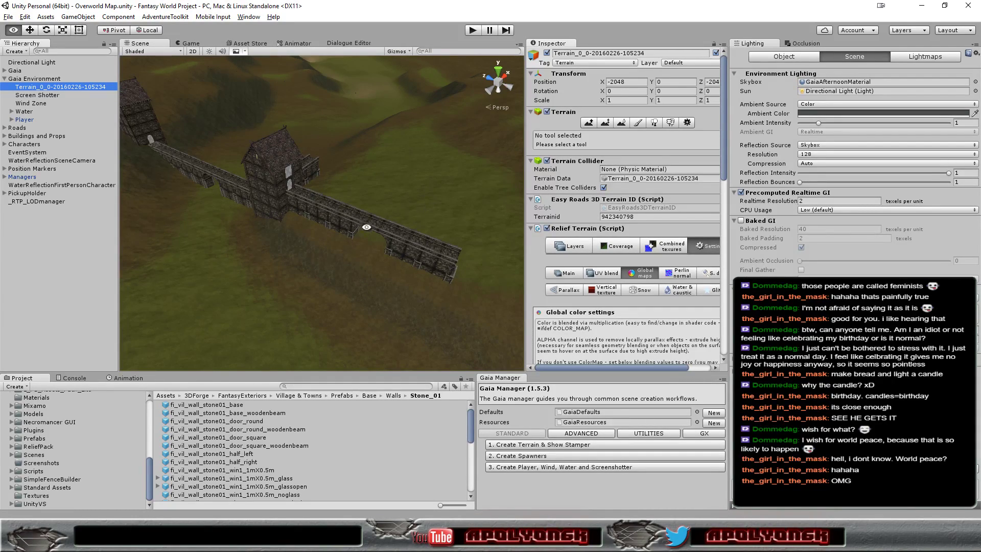
mouse_move(307, 245)
alt+mouse_down()
mouse_move(826, 174)
mouse_move(901, 182)
mouse_move(703, 205)
alt+mouse_up()
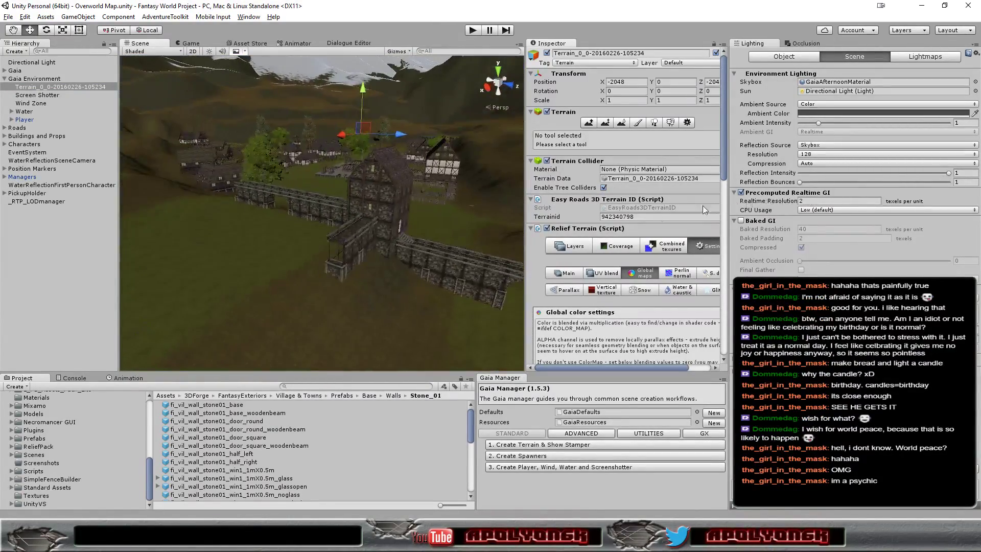
scroll(476, 205, down, 3)
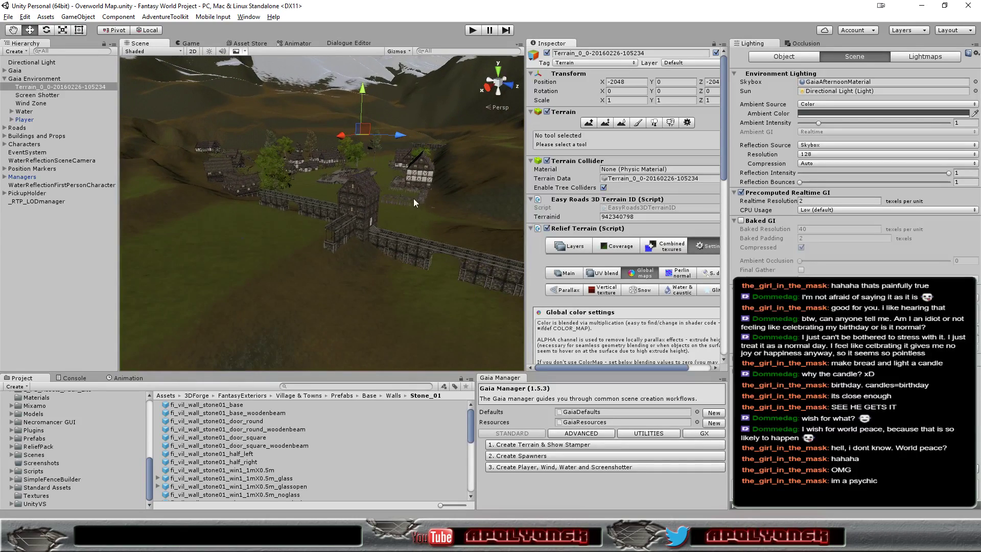
- Enter Play mode and walk the player forward onto the grass toward the walls
click(473, 31)
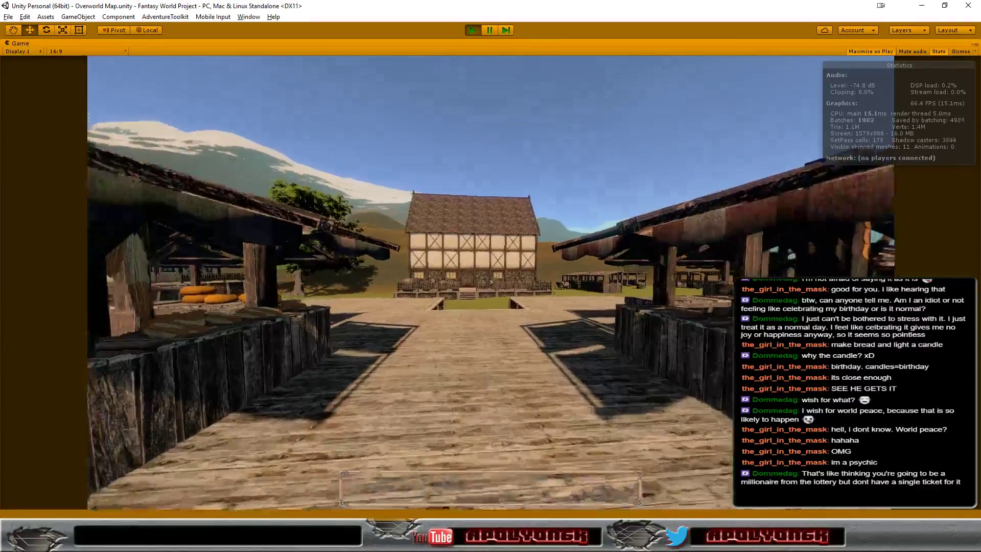
key(w)
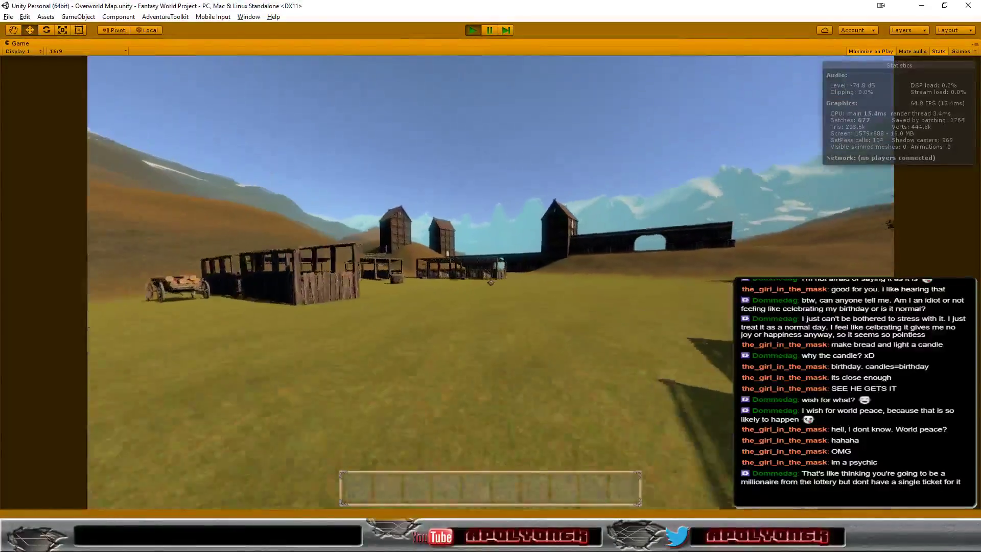